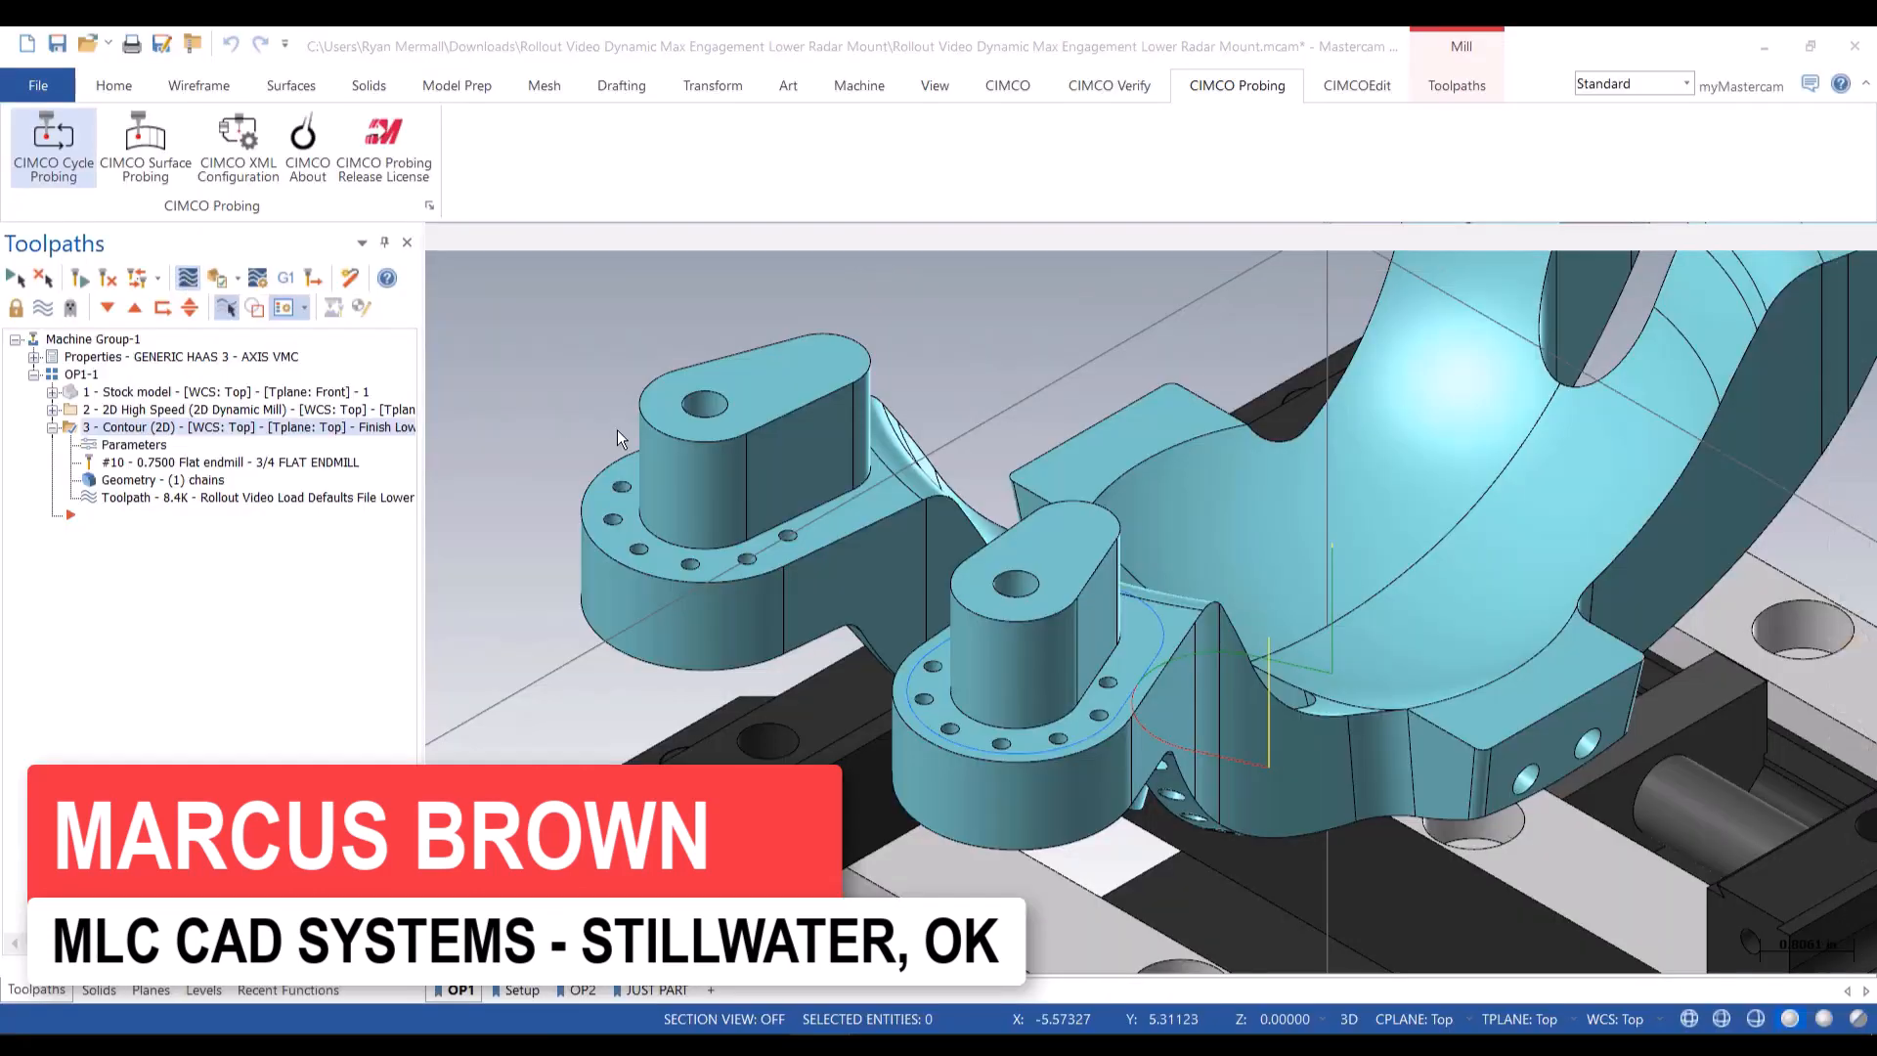
Backplot the boss finish contour toolpath, then leave the preview
{"action": "key", "text": "alt+b"}
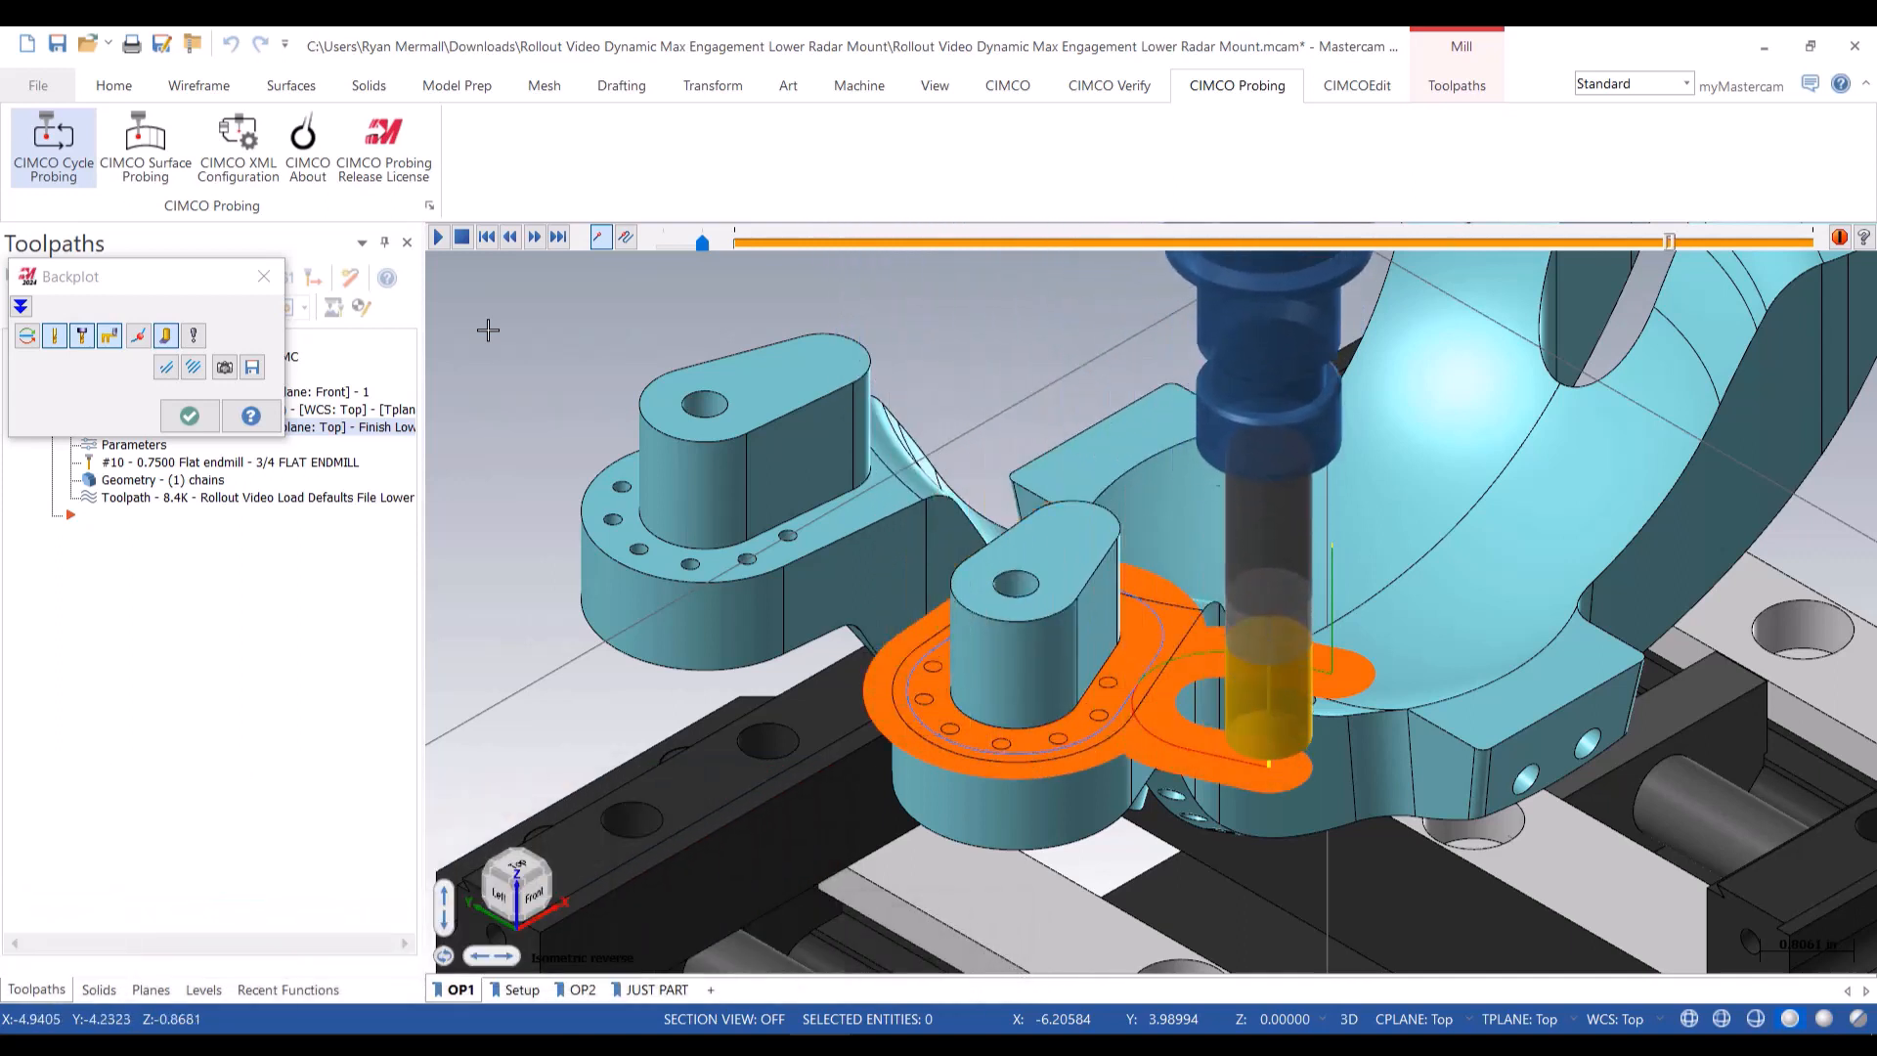
{"action": "key", "text": "Escape"}
Add a Diameter Outside 3-Points workpiece inspection operation commented INSPECT BOSS
{"action": "left_click", "coordinate": [52, 148]}
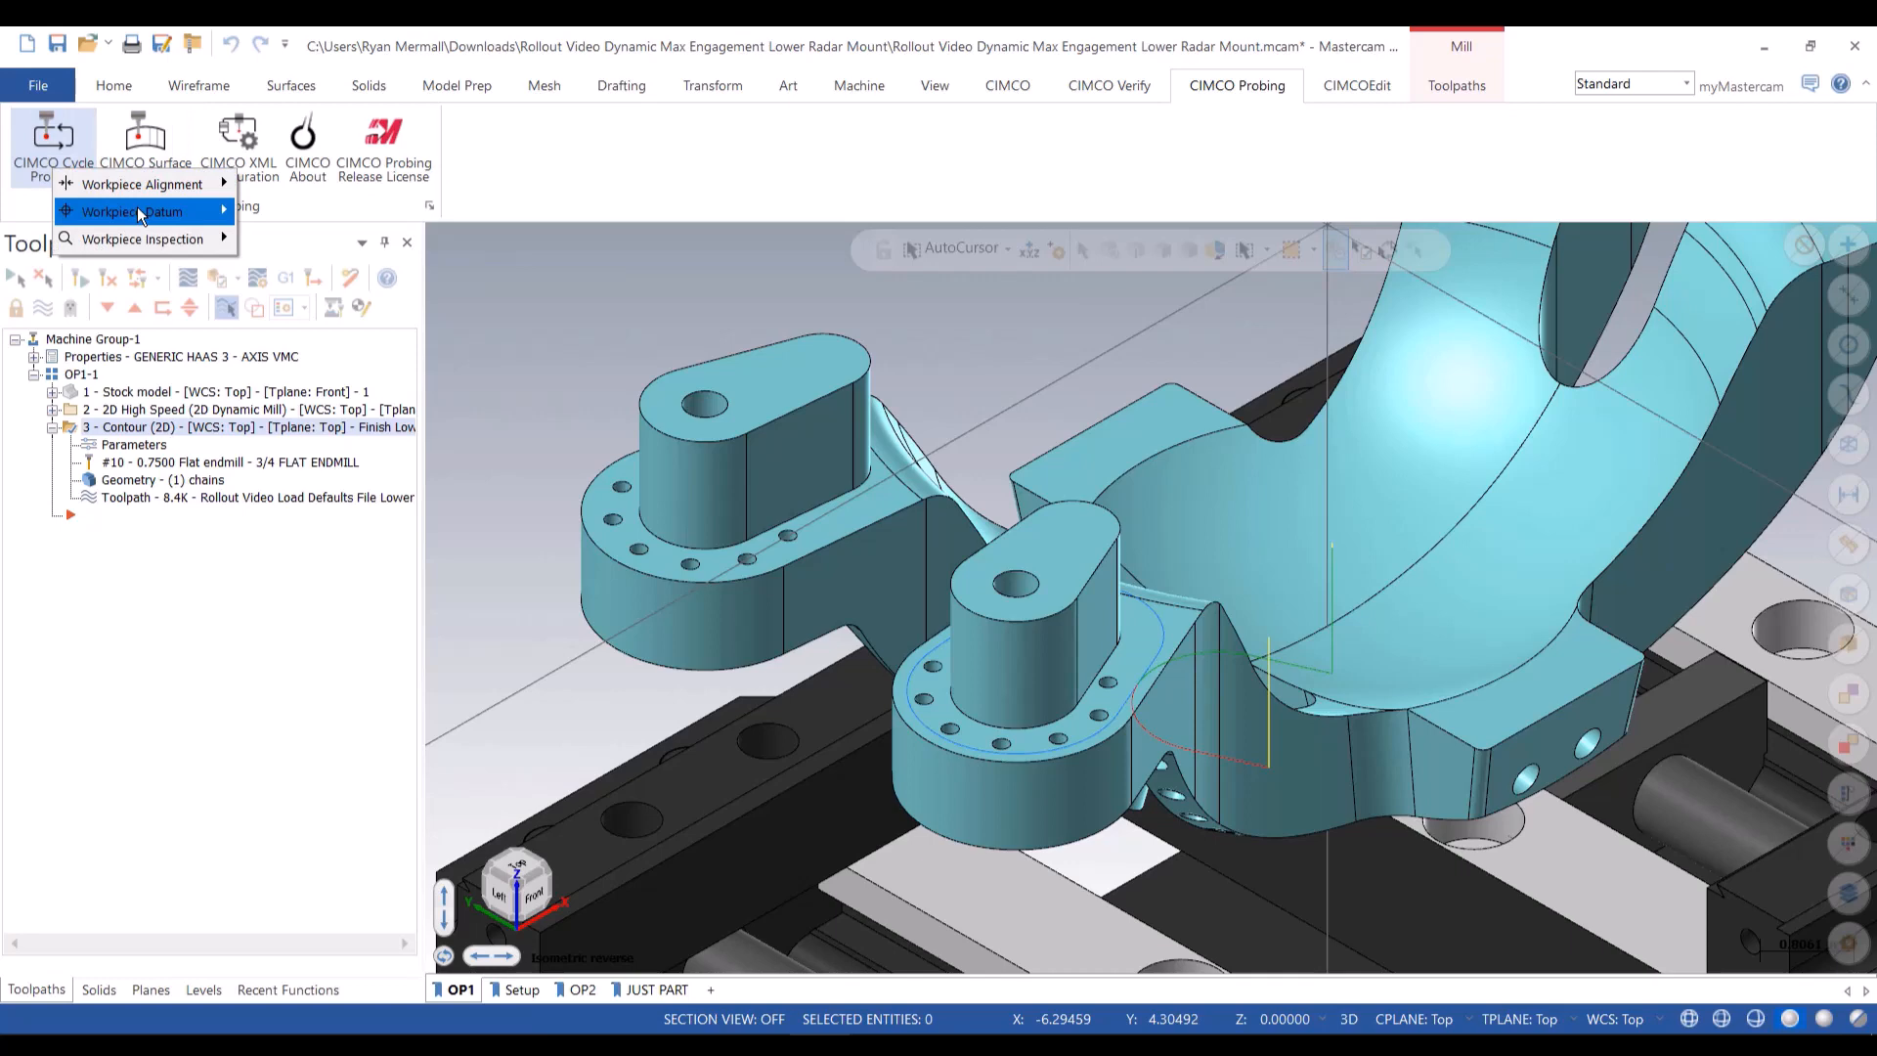
{"action": "mouse_move", "coordinate": [360, 593]}
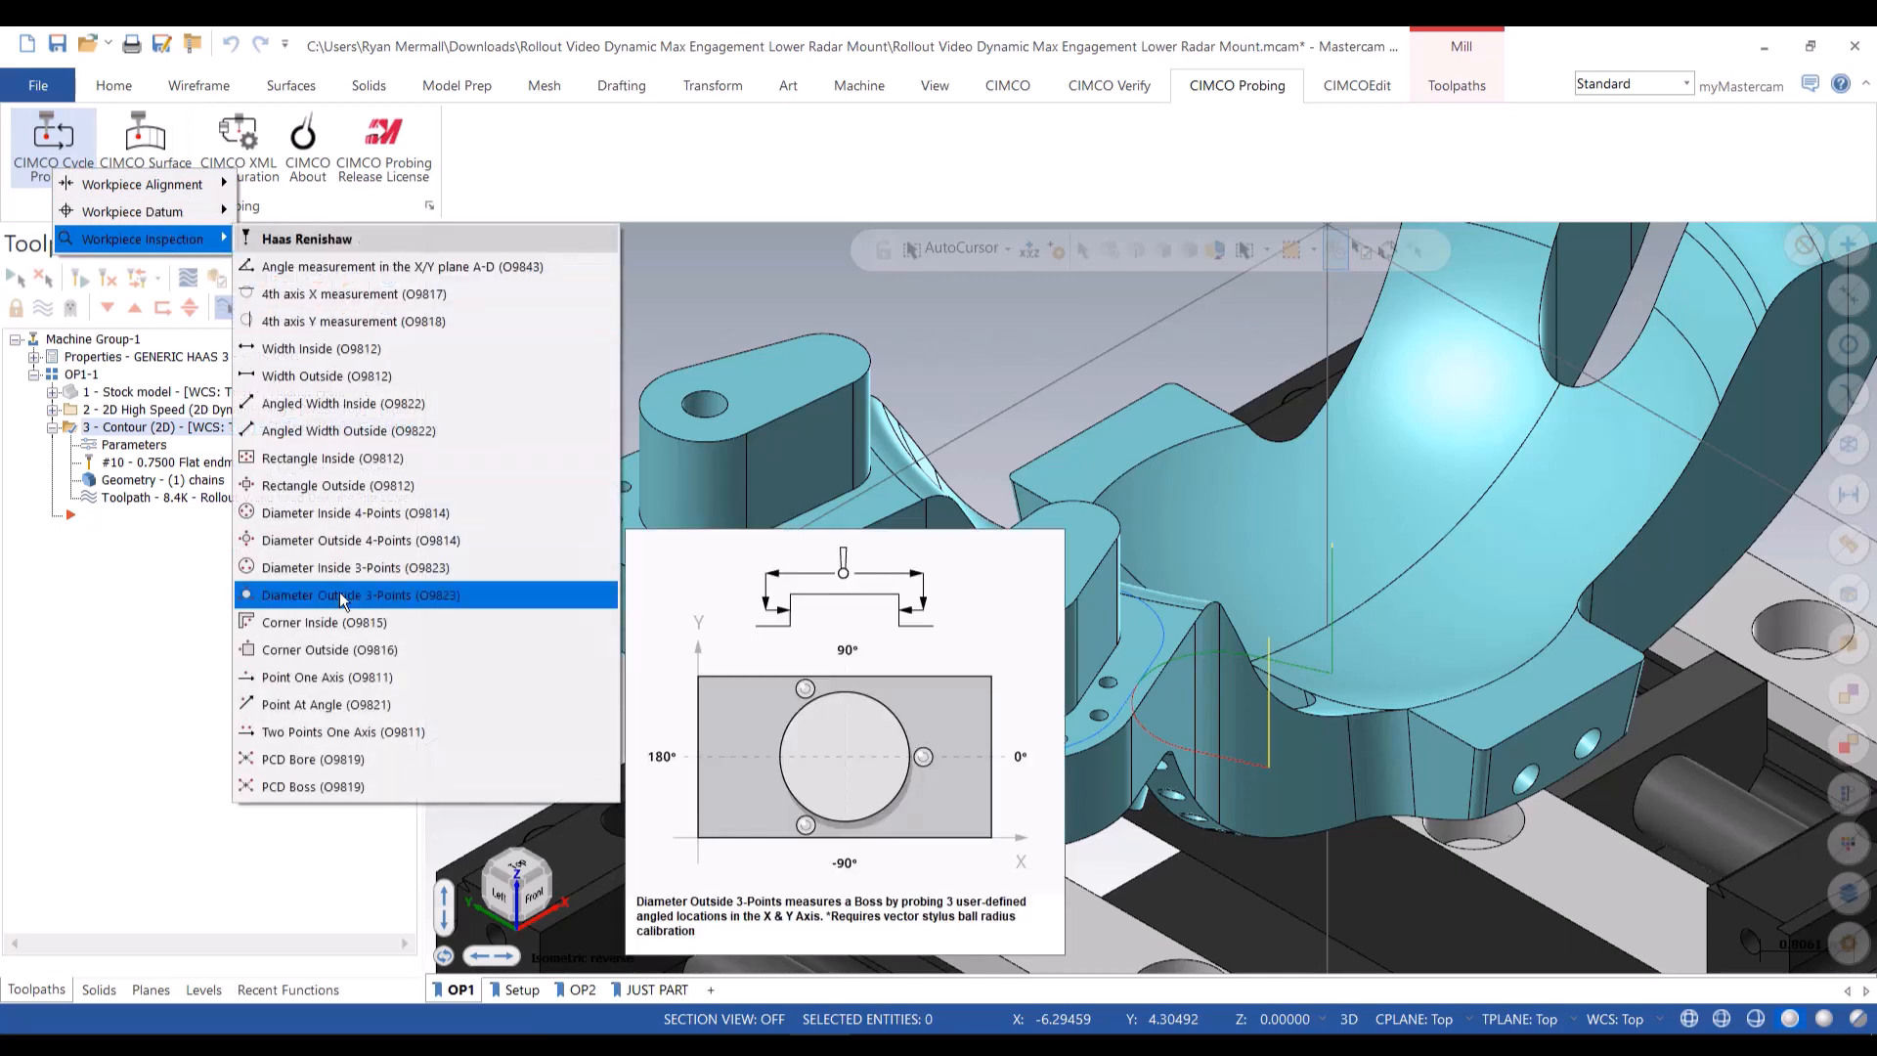
{"action": "left_click", "coordinate": [339, 590]}
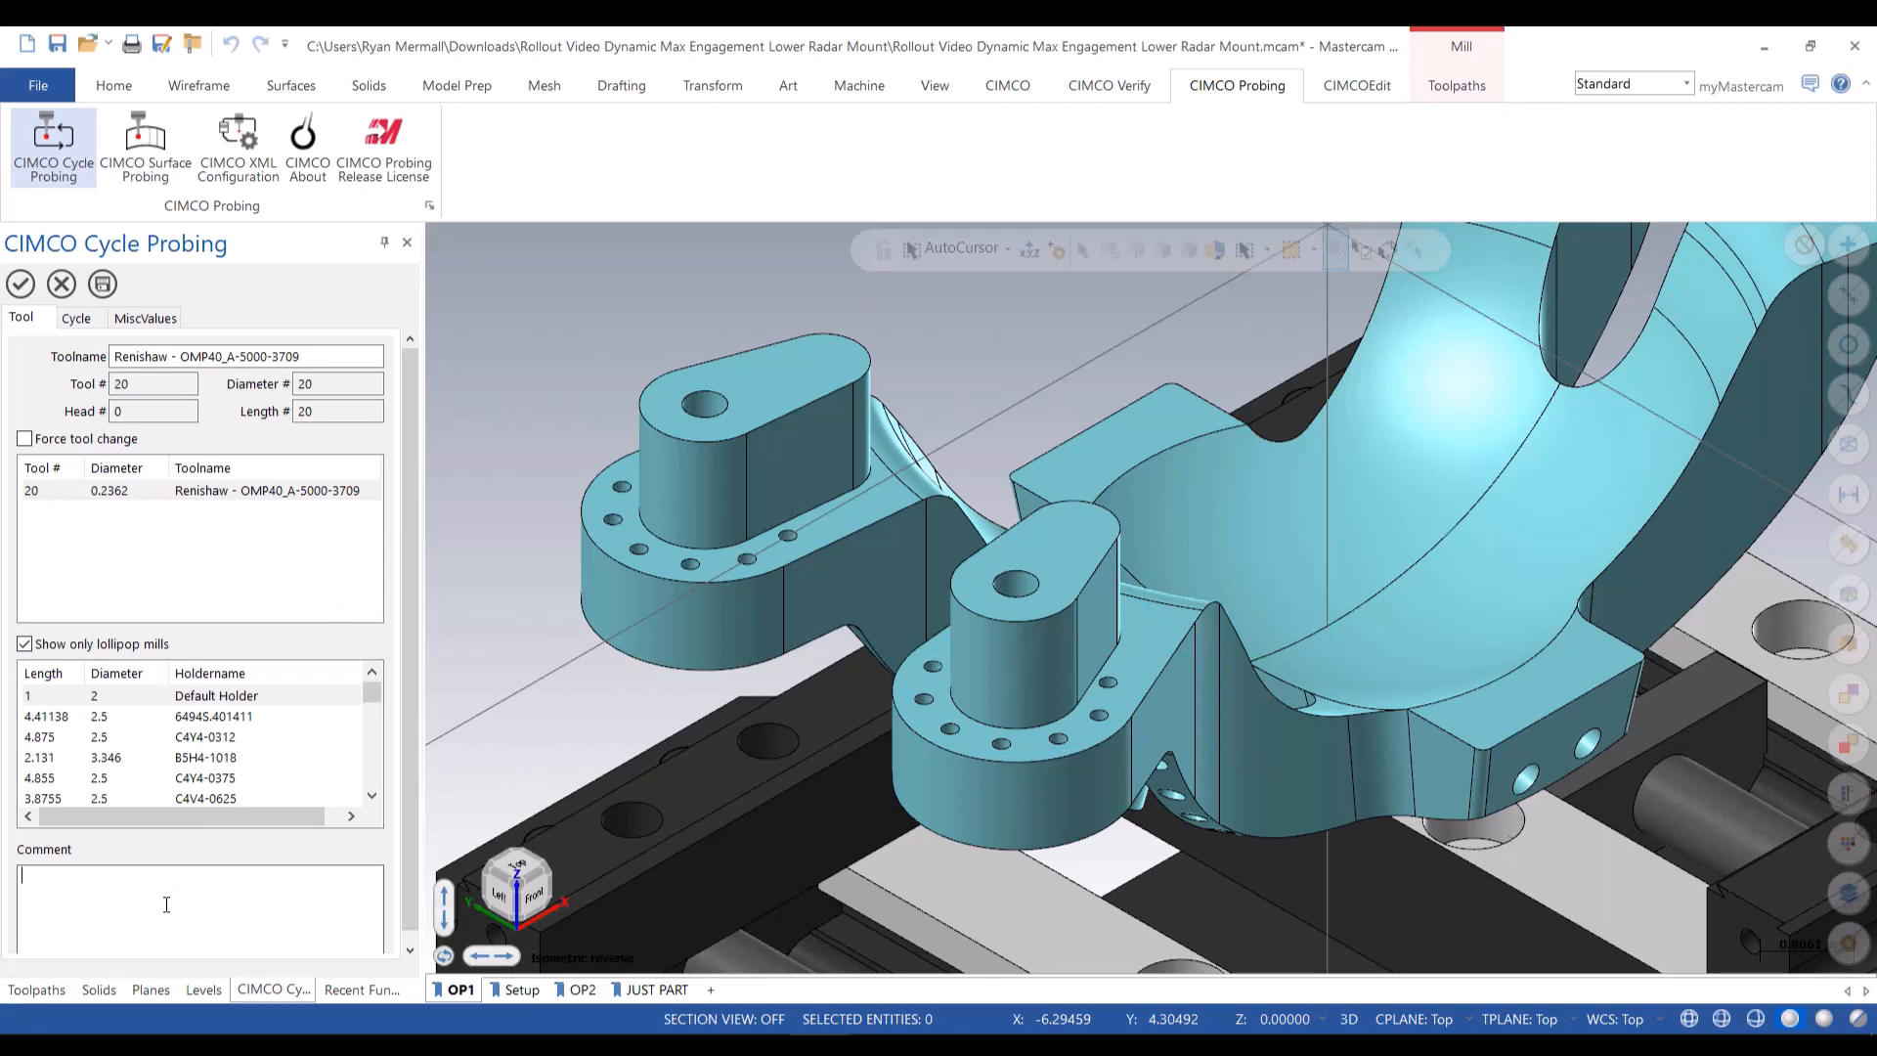
{"action": "left_click", "coordinate": [166, 904]}
{"action": "type", "text": "INSPECT "}
{"action": "type", "text": "BOSS"}
Select the 1.125 boss top edge arc and take measuring height -0.5625 from a boss point's Z
{"action": "left_click", "coordinate": [78, 319]}
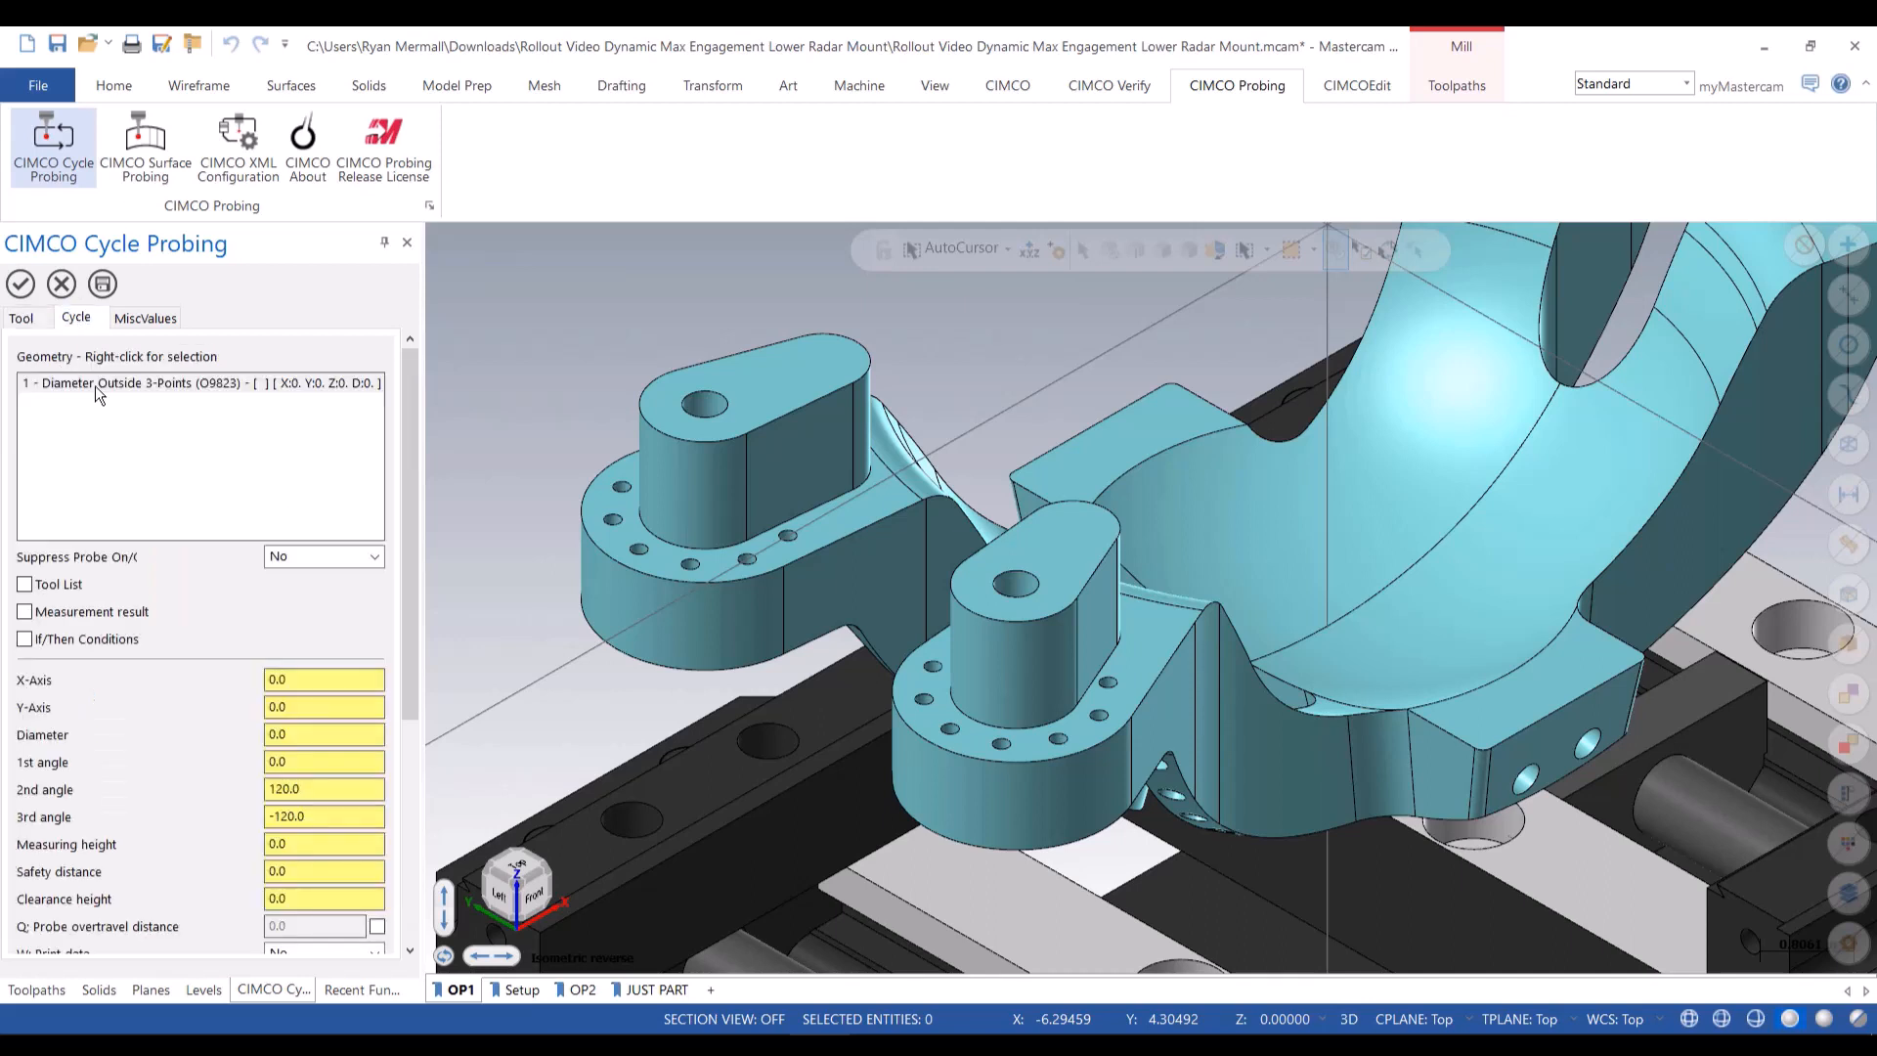
{"action": "right_click", "coordinate": [115, 427]}
{"action": "left_click", "coordinate": [135, 441]}
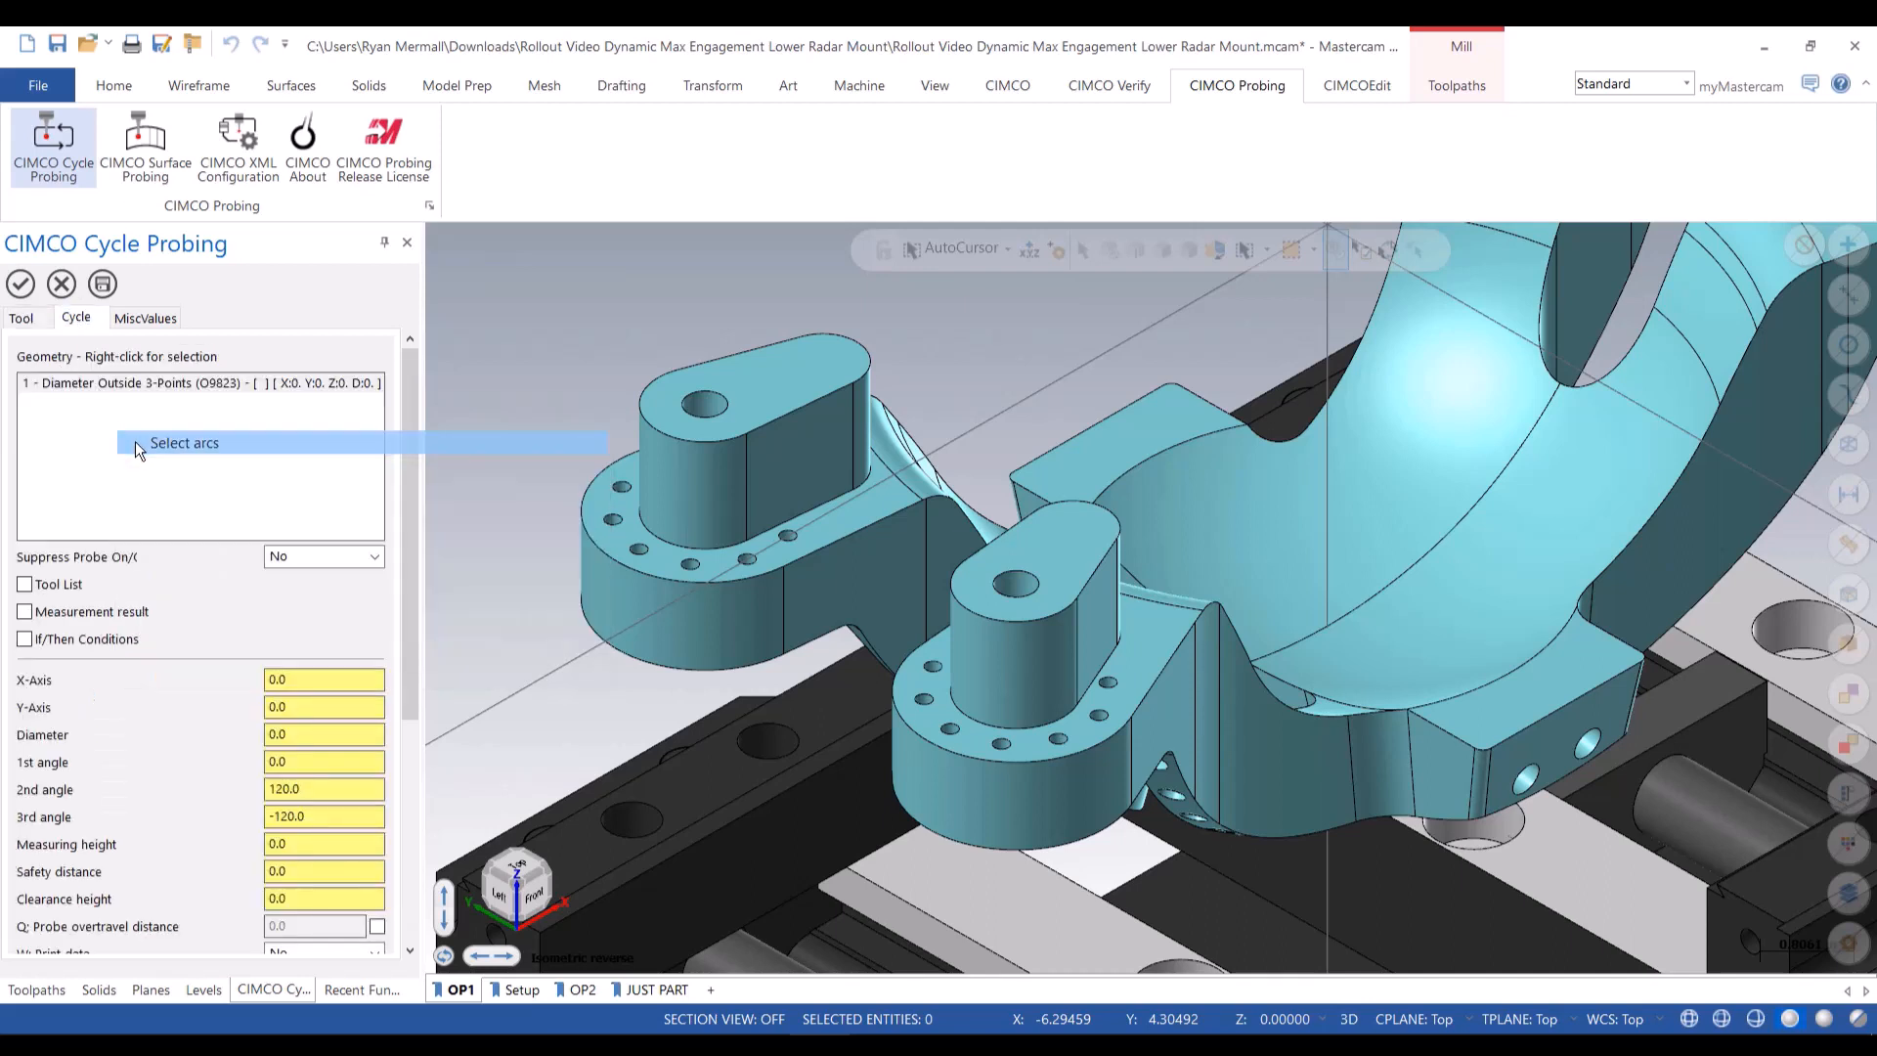
{"action": "left_click", "coordinate": [1012, 587]}
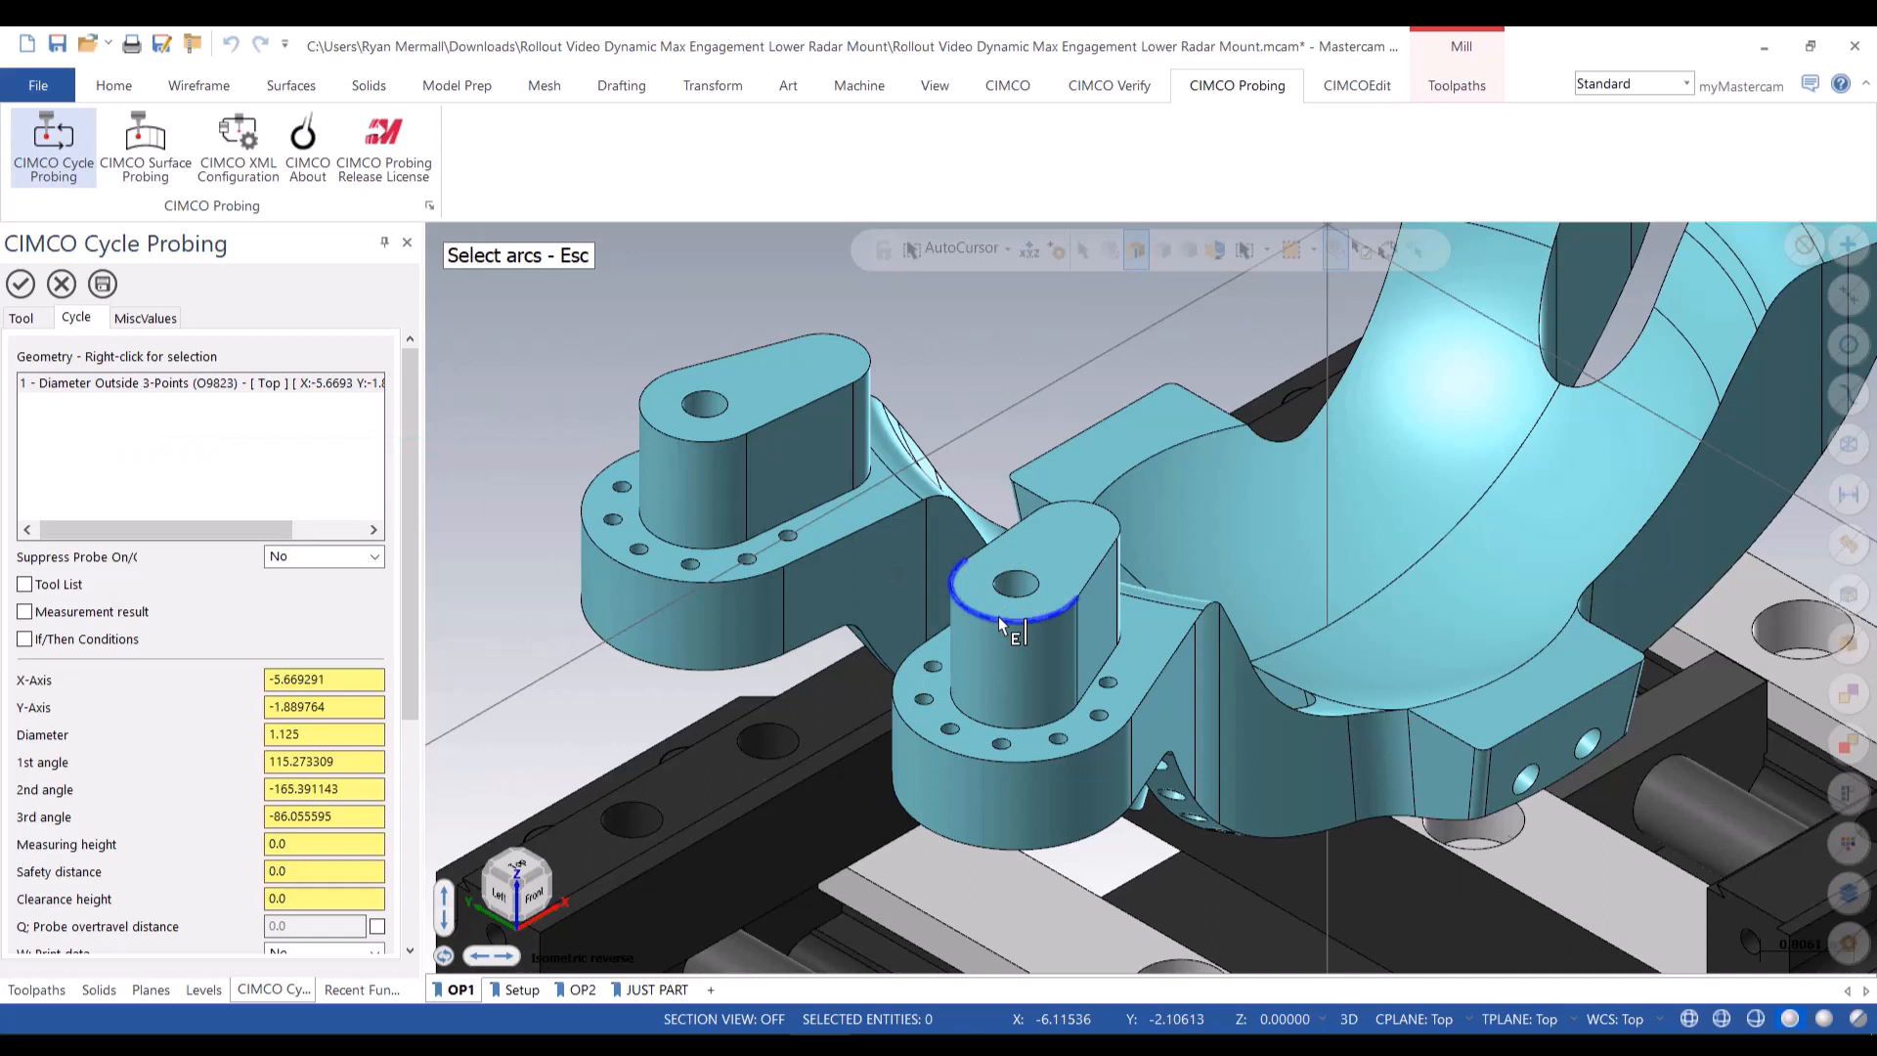
{"action": "scroll", "coordinate": [415, 558], "scroll_direction": "down", "scroll_amount": 2}
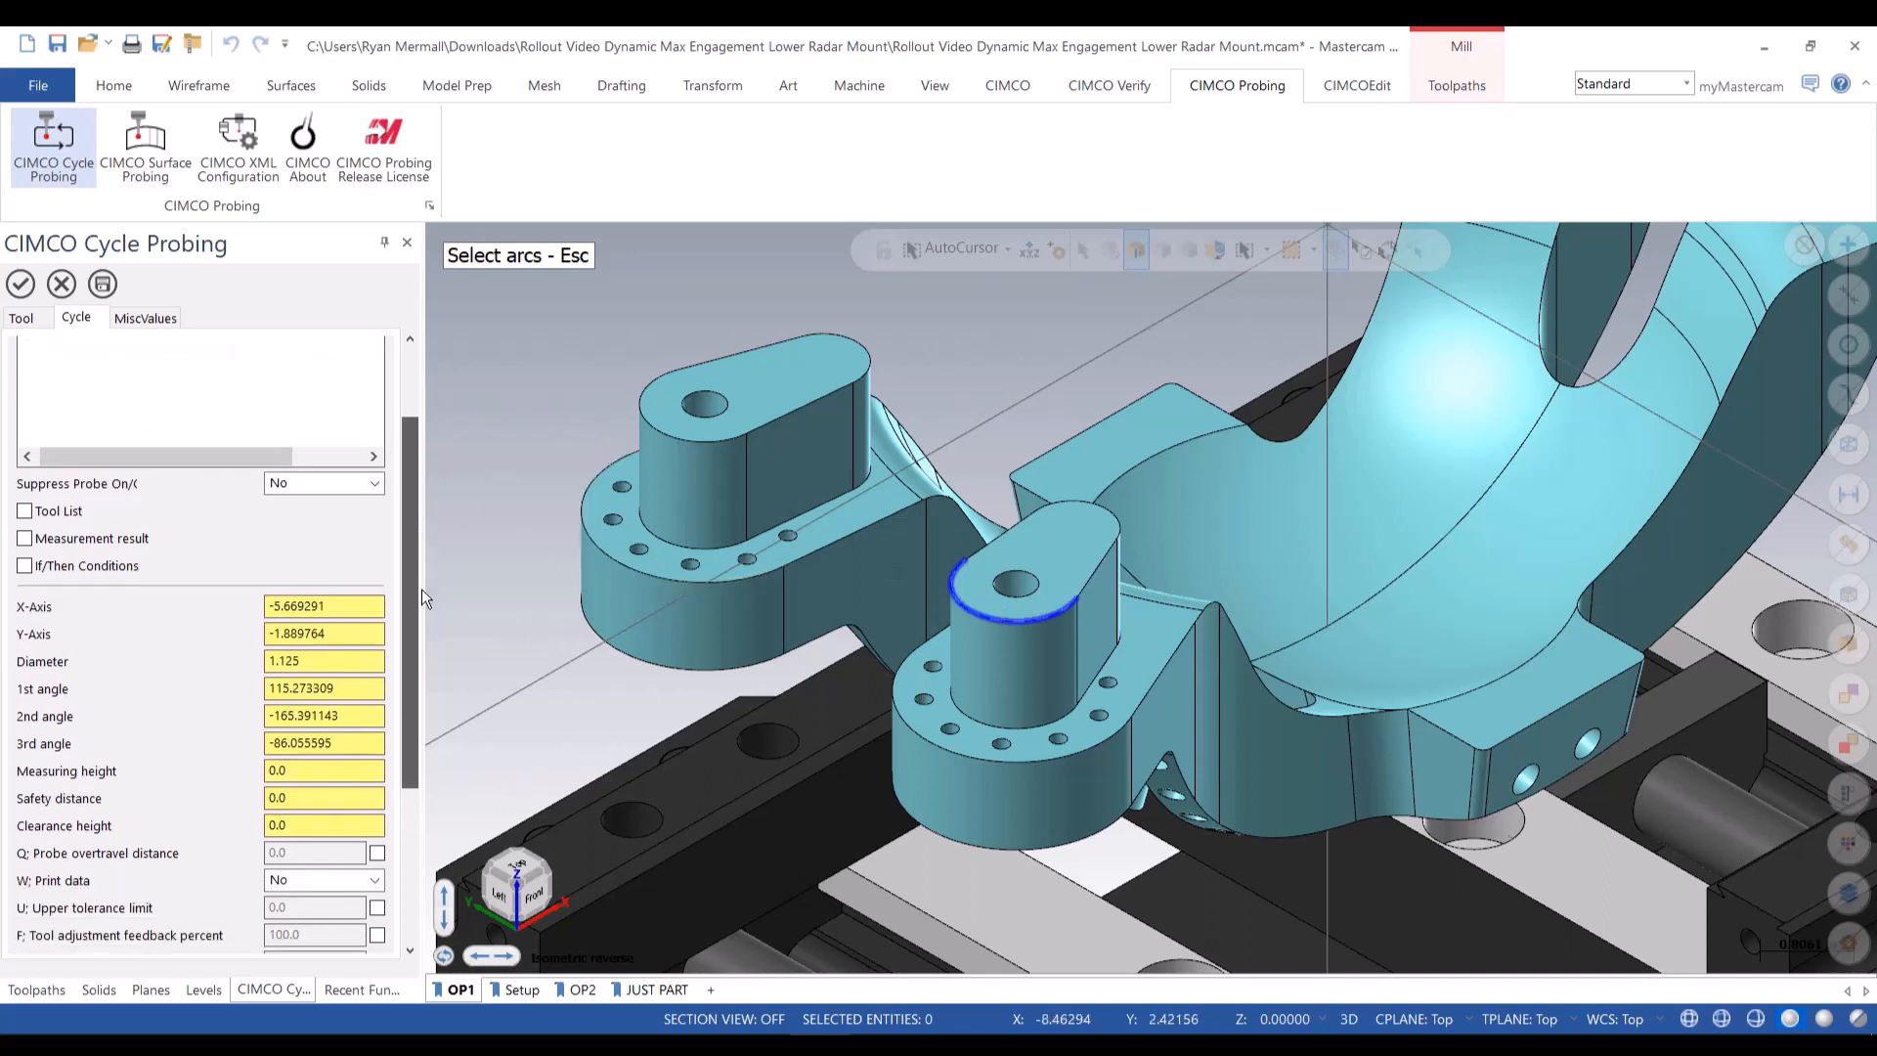
{"action": "scroll", "coordinate": [421, 589], "scroll_direction": "down", "scroll_amount": 2}
{"action": "right_click", "coordinate": [319, 647]}
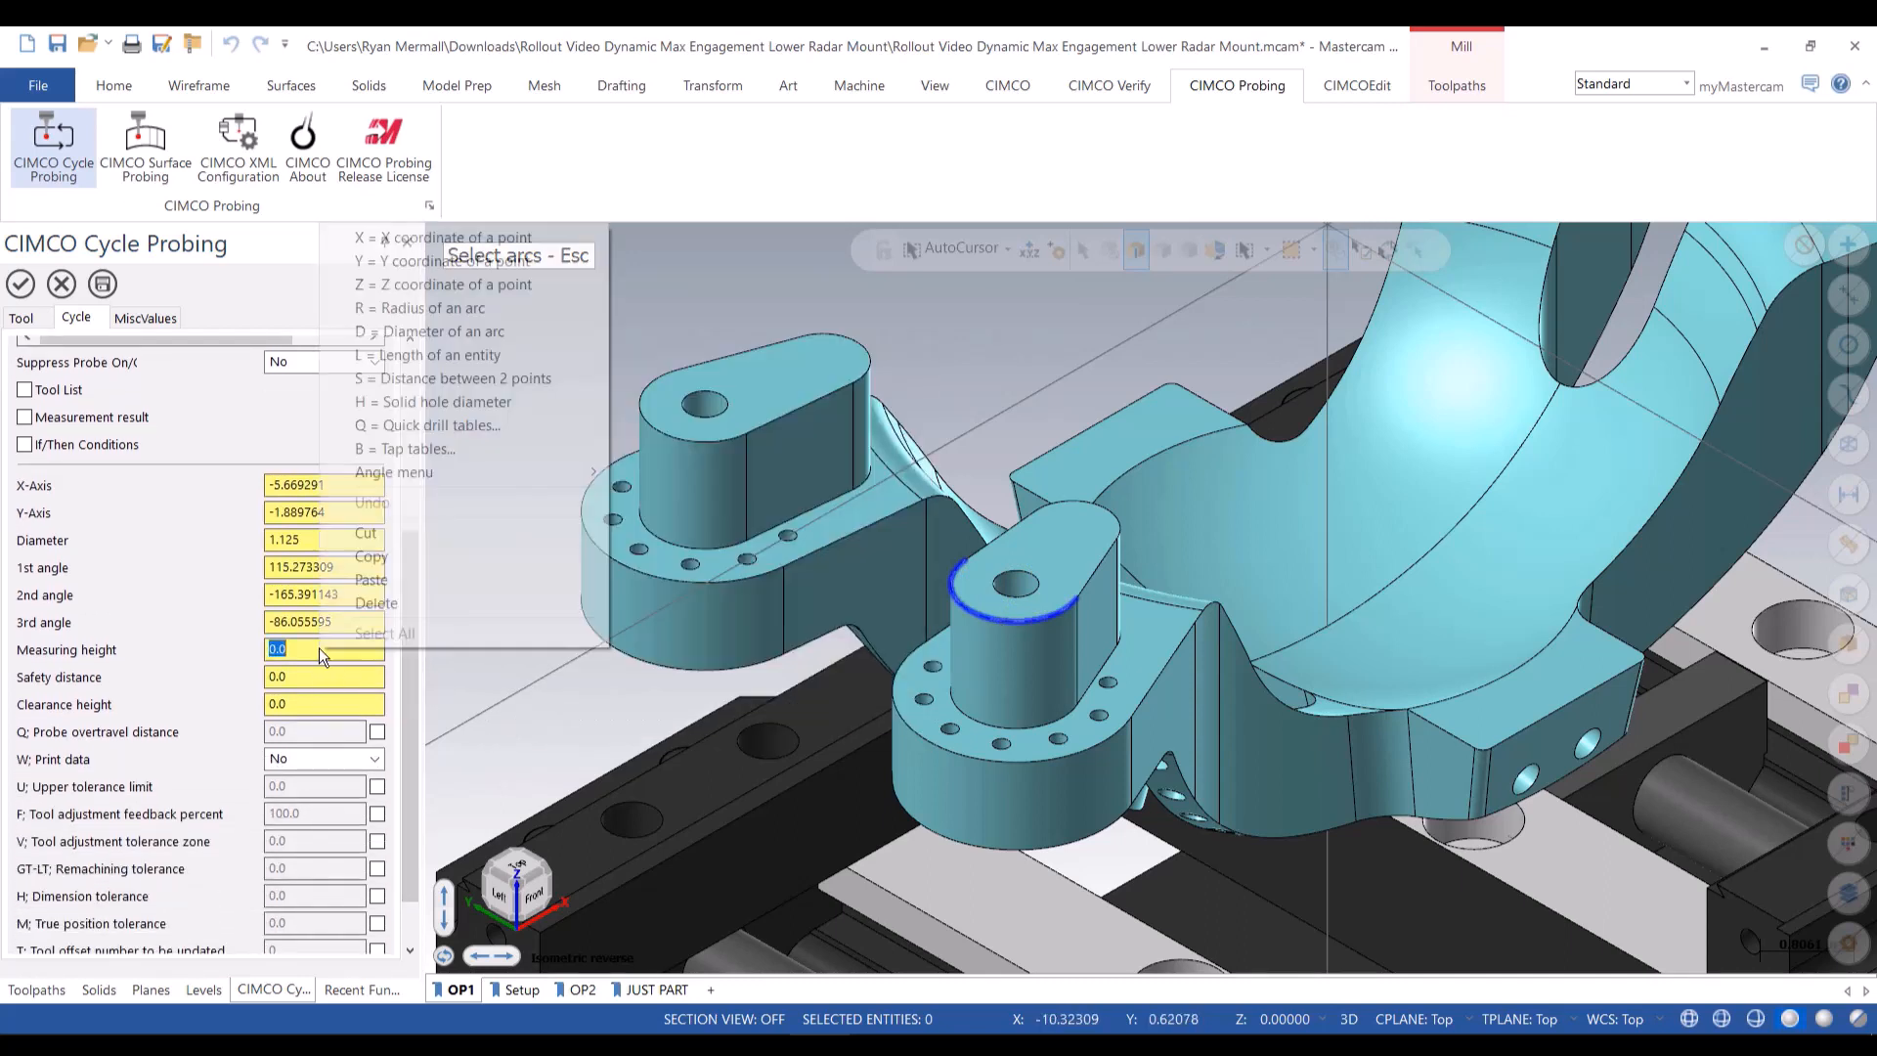
{"action": "left_click", "coordinate": [440, 283]}
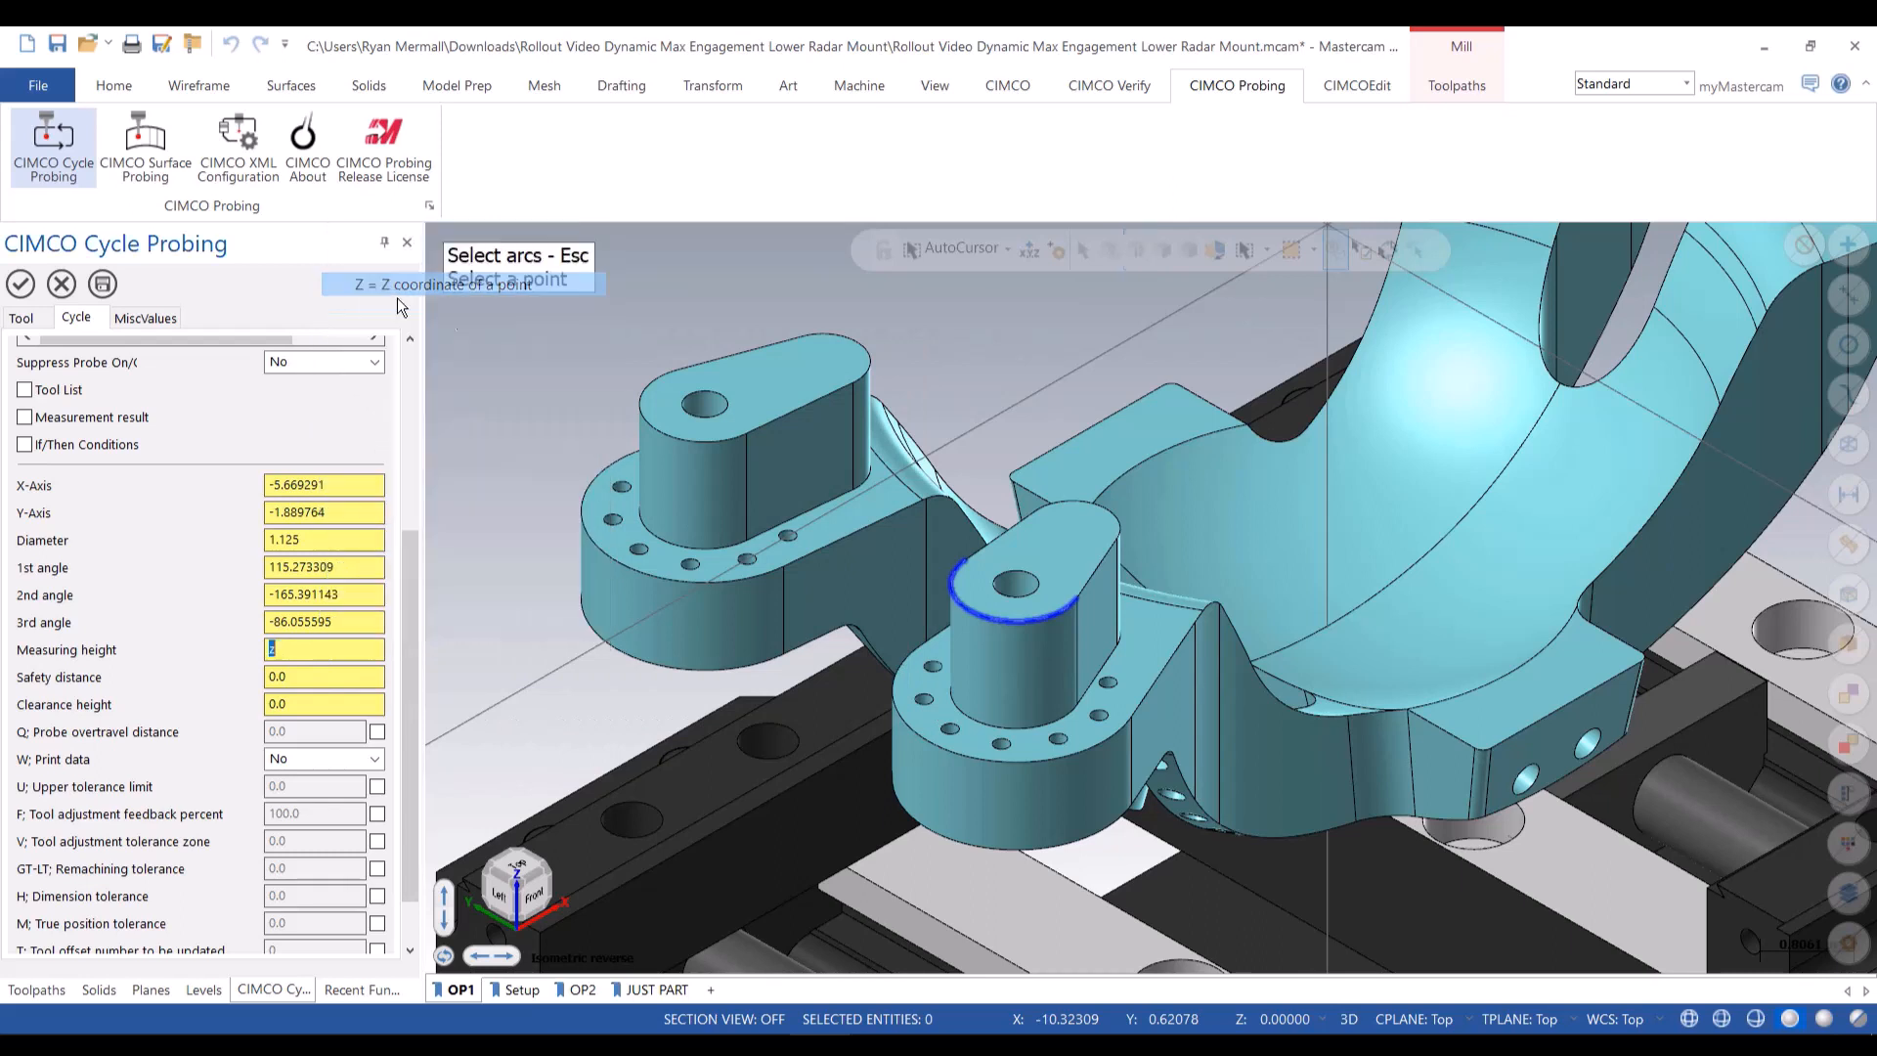
{"action": "left_click", "coordinate": [1083, 649]}
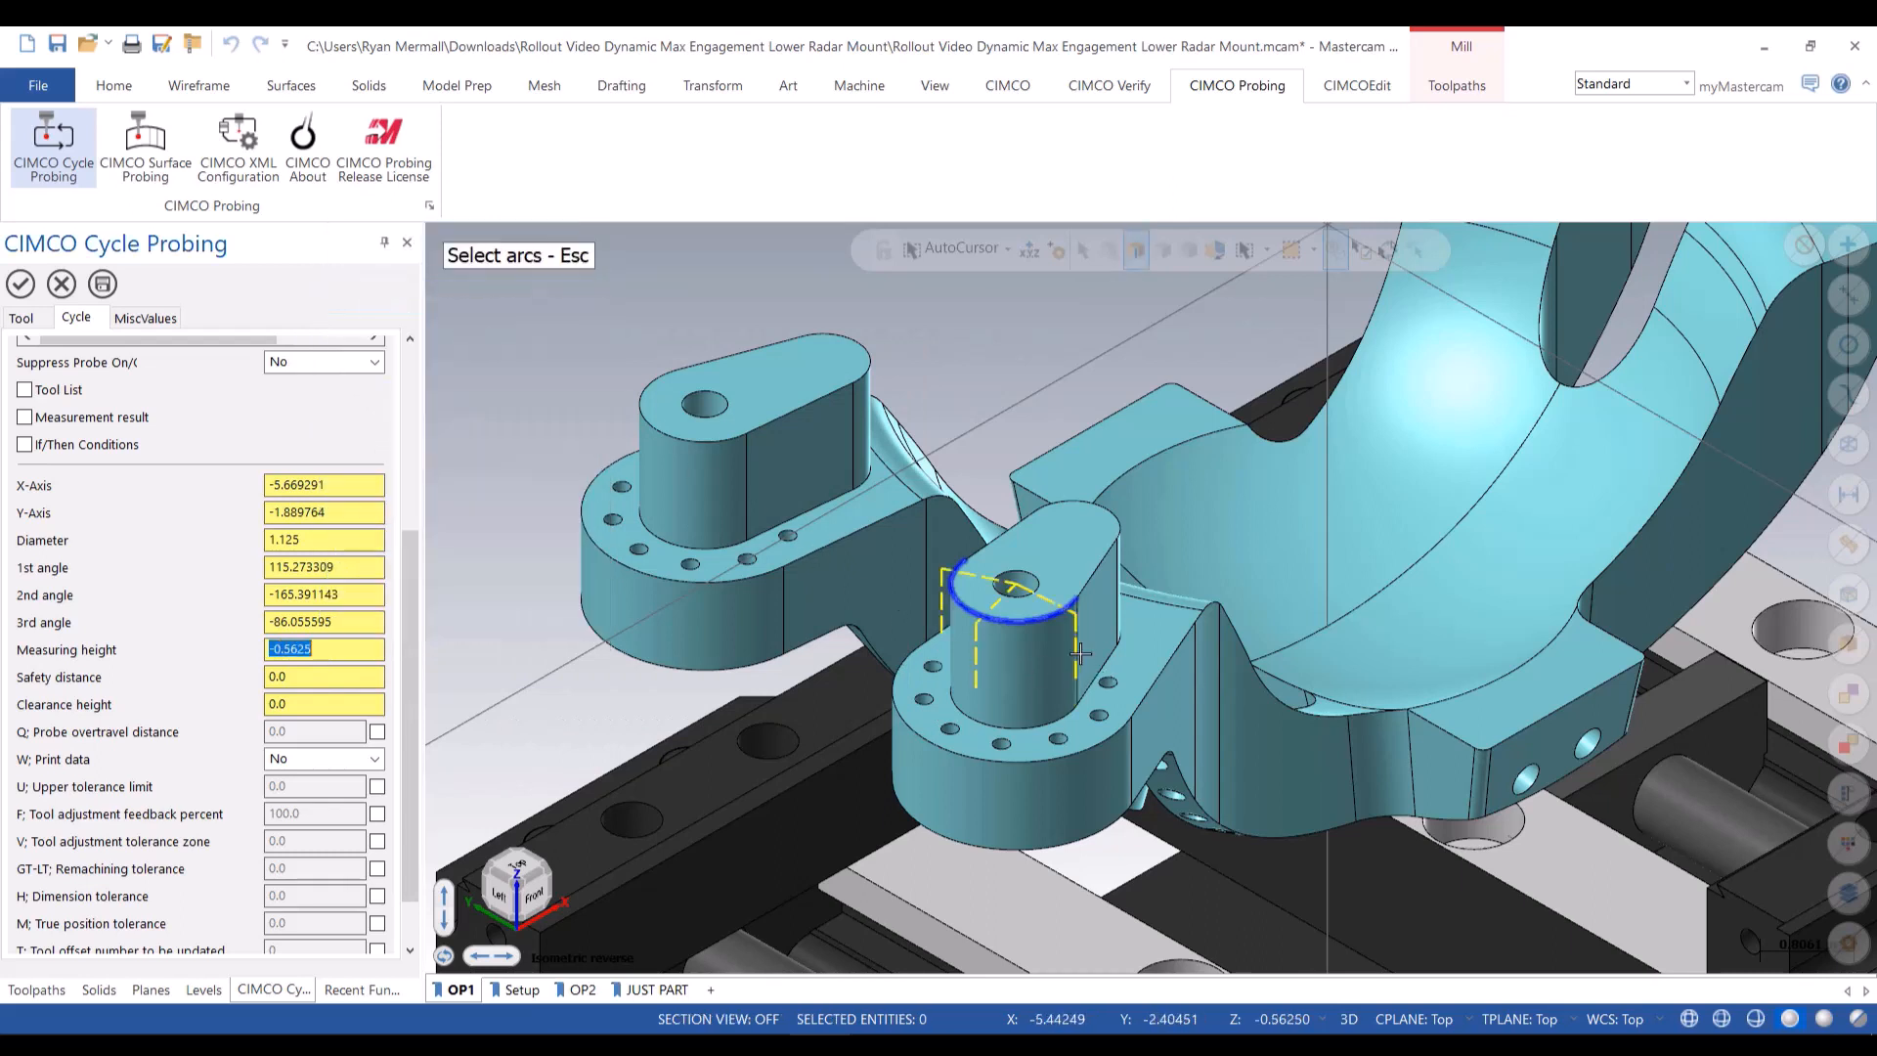
Set safety distance 0.25, clearance height 1.0 and probe overtravel 0.125
{"action": "left_click", "coordinate": [319, 675]}
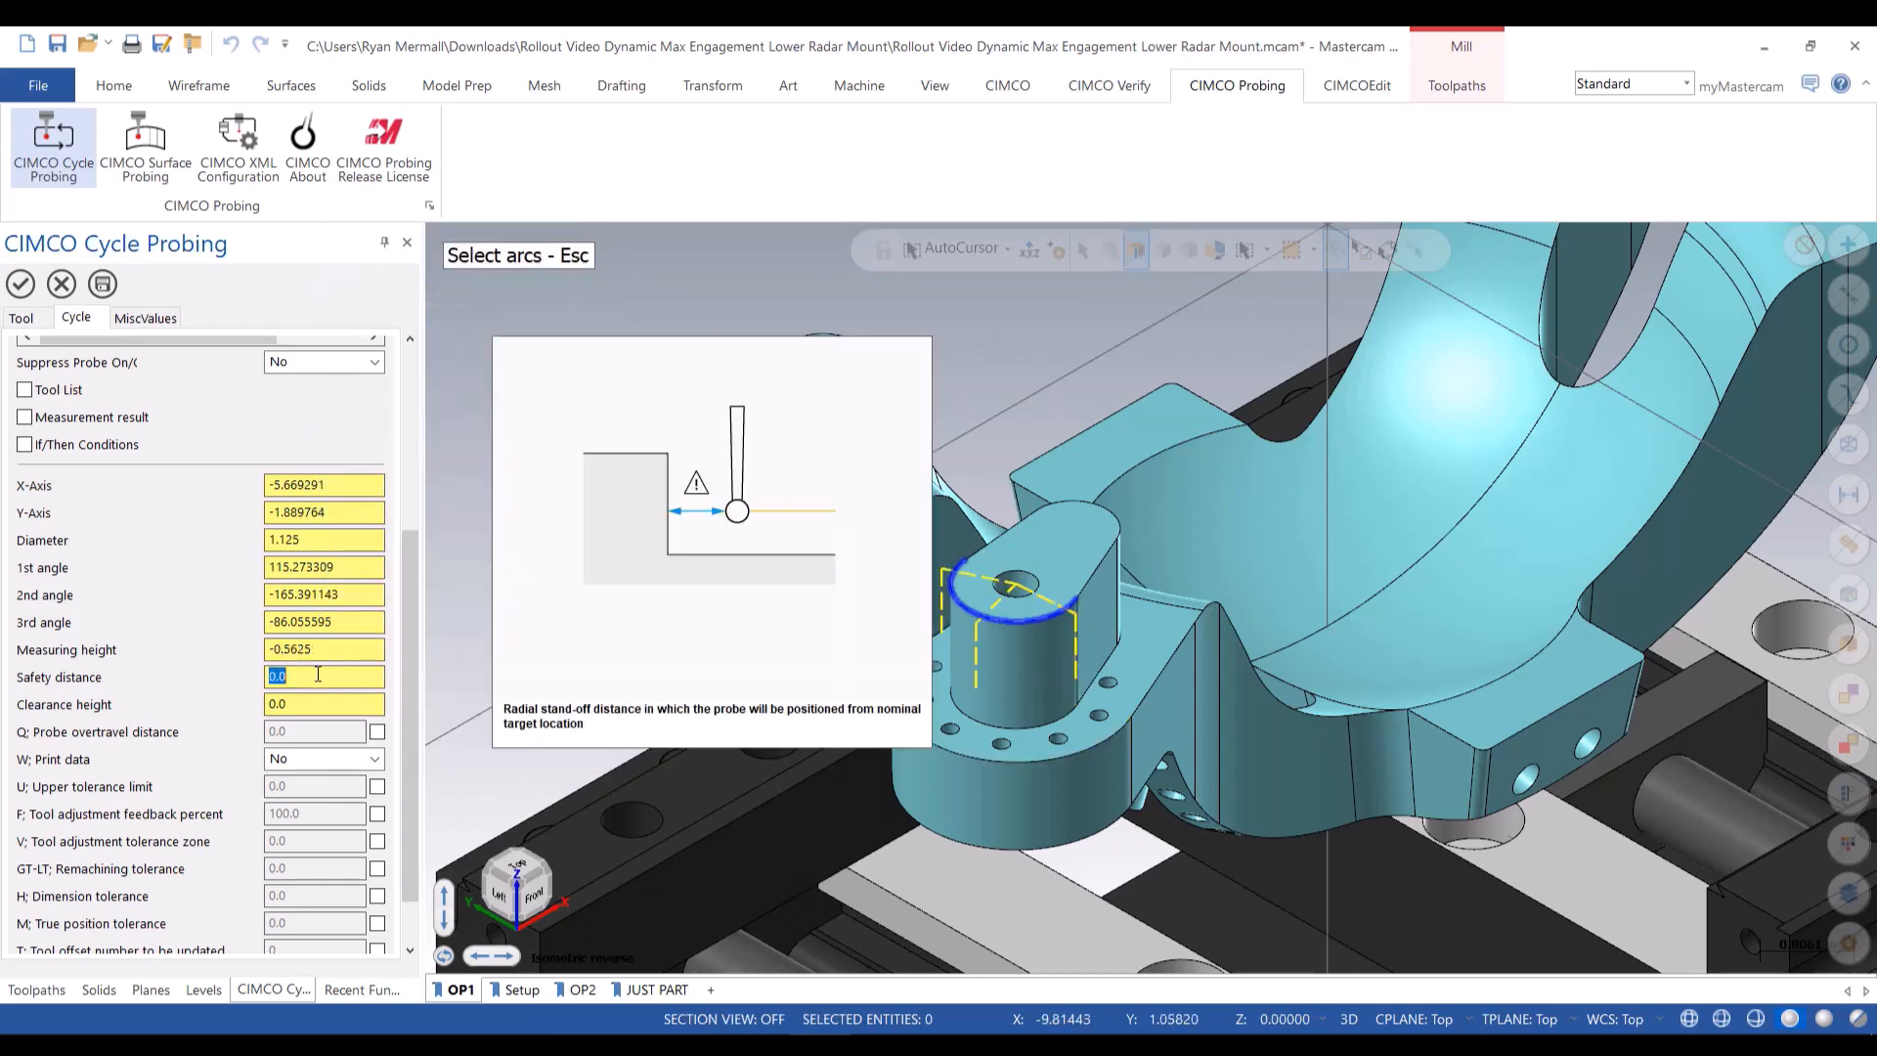
{"action": "type", "text": "0.25"}
{"action": "key", "text": "Tab"}
{"action": "type", "text": "1"}
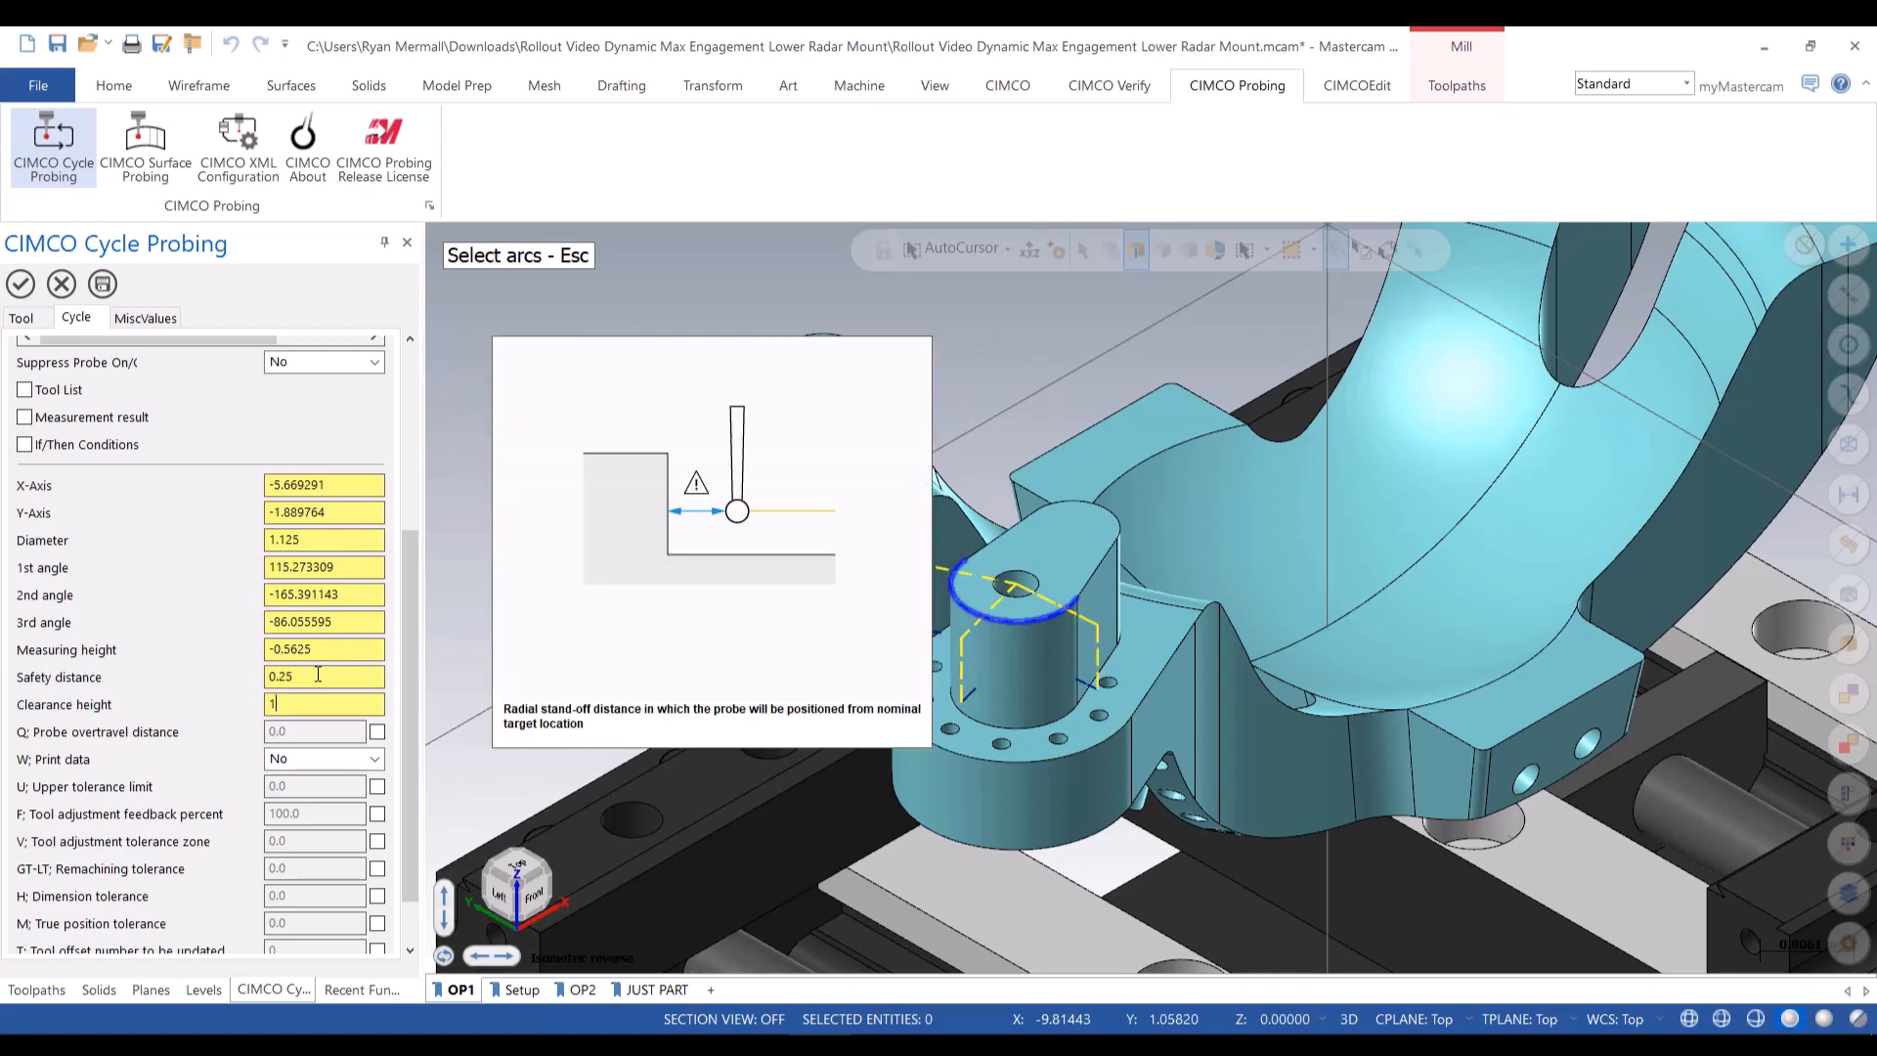
{"action": "type", "text": ".0"}
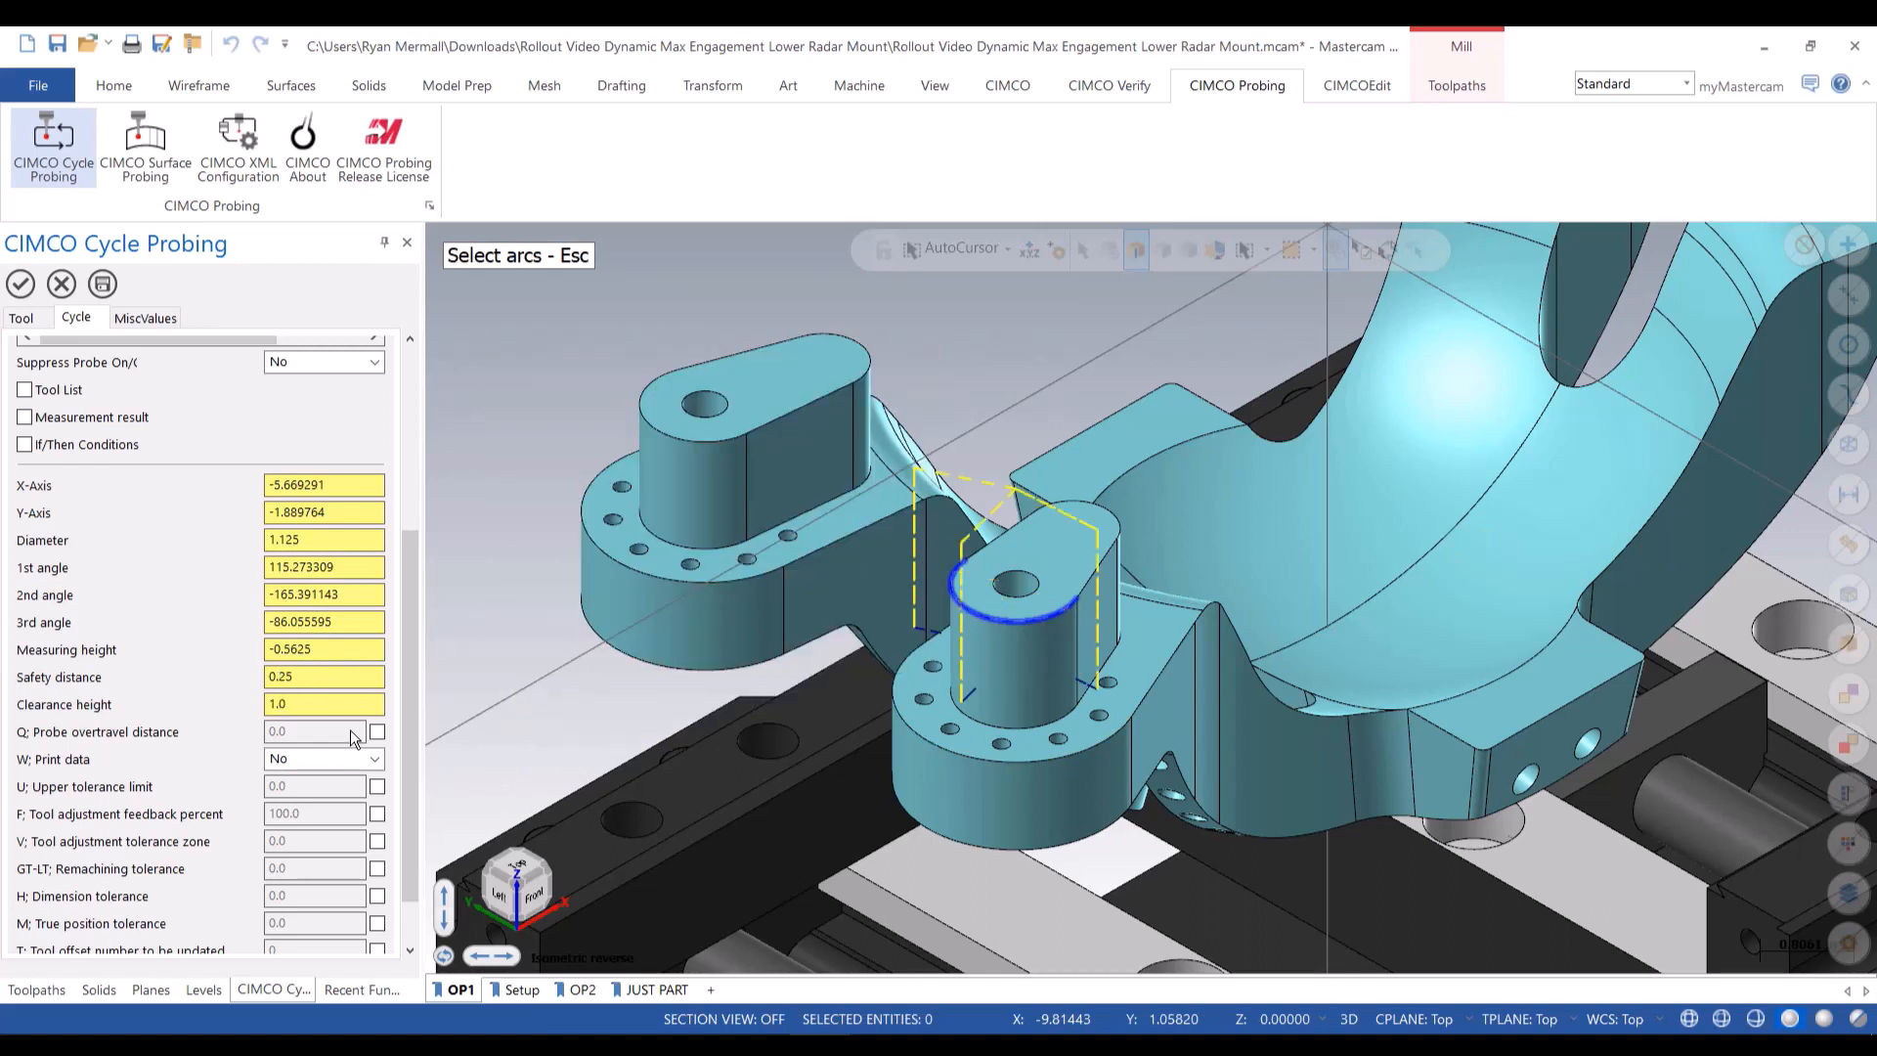
{"action": "left_click", "coordinate": [378, 733]}
{"action": "type", "text": ".12"}
{"action": "type", "text": "5"}
{"action": "key", "text": "Return"}
Enable If/Then conditions and make the scrap outcome a manual code entry
{"action": "left_click", "coordinate": [82, 445]}
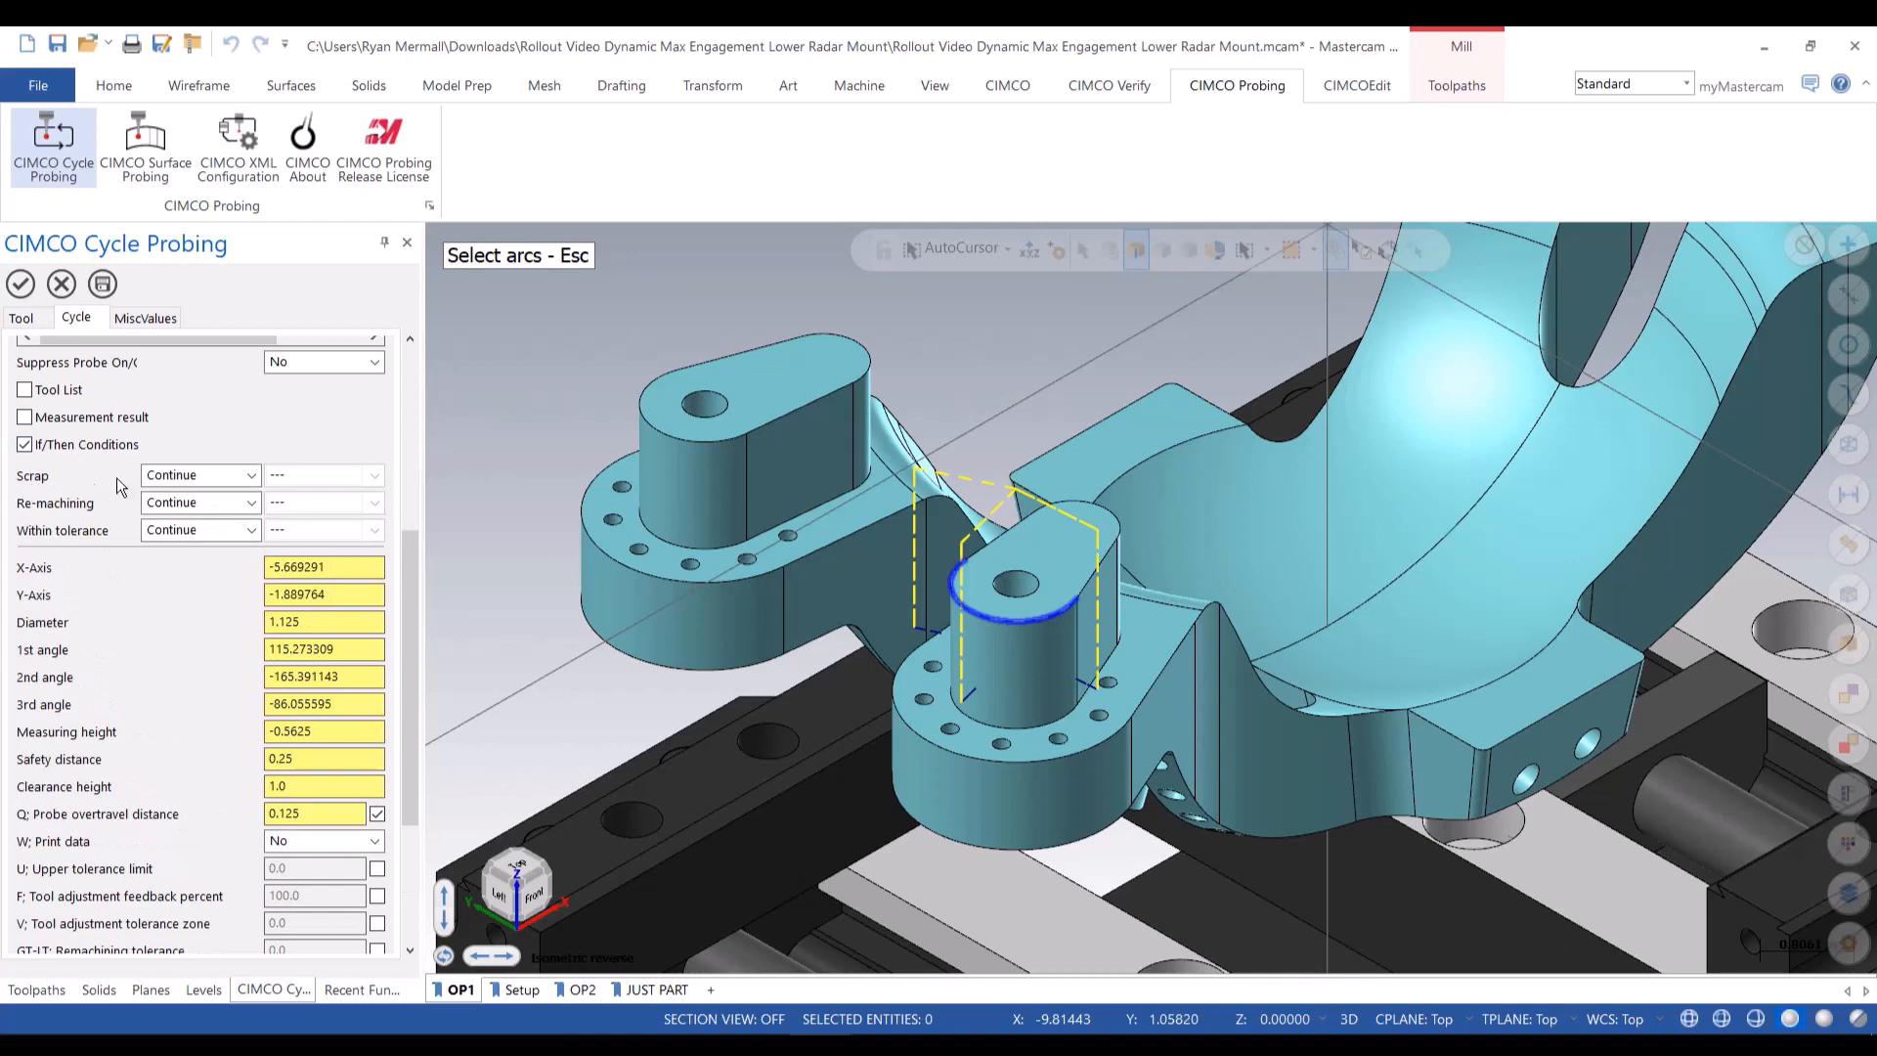
{"action": "left_click", "coordinate": [200, 476]}
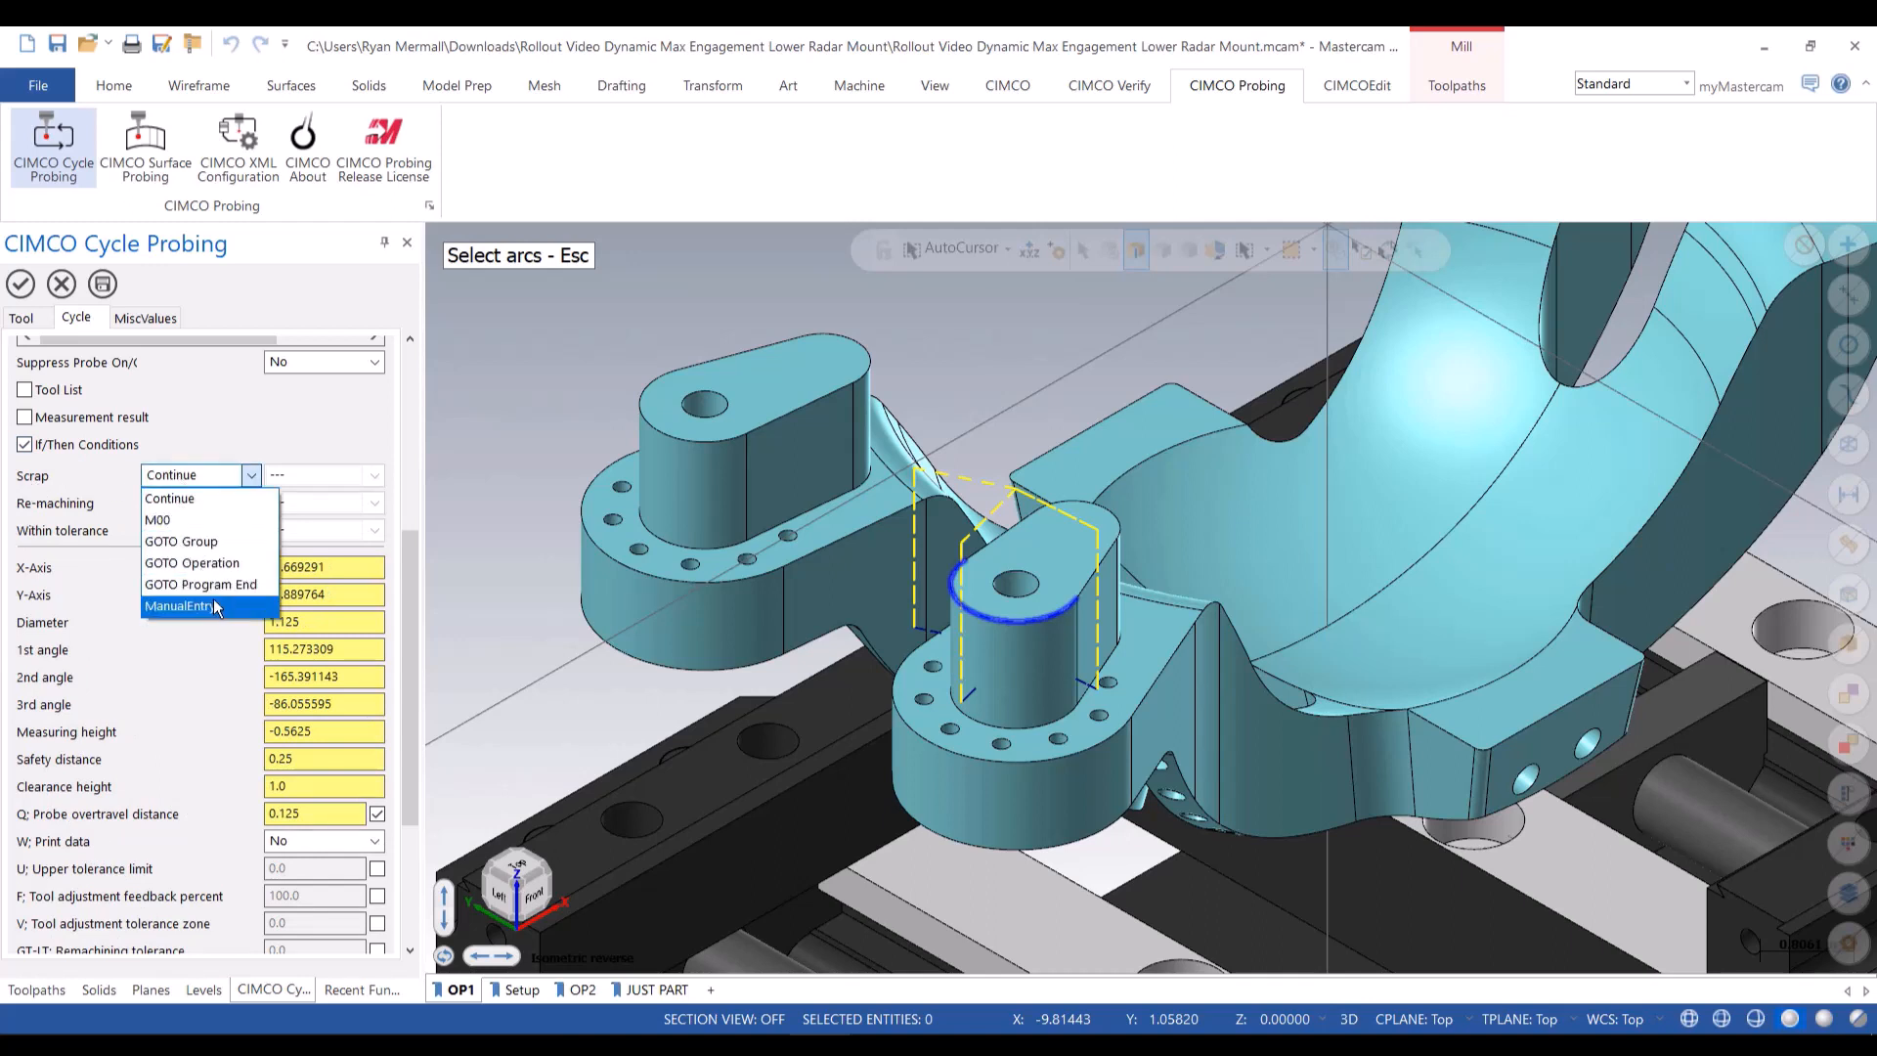
{"action": "left_click", "coordinate": [212, 598]}
{"action": "left_click", "coordinate": [324, 476]}
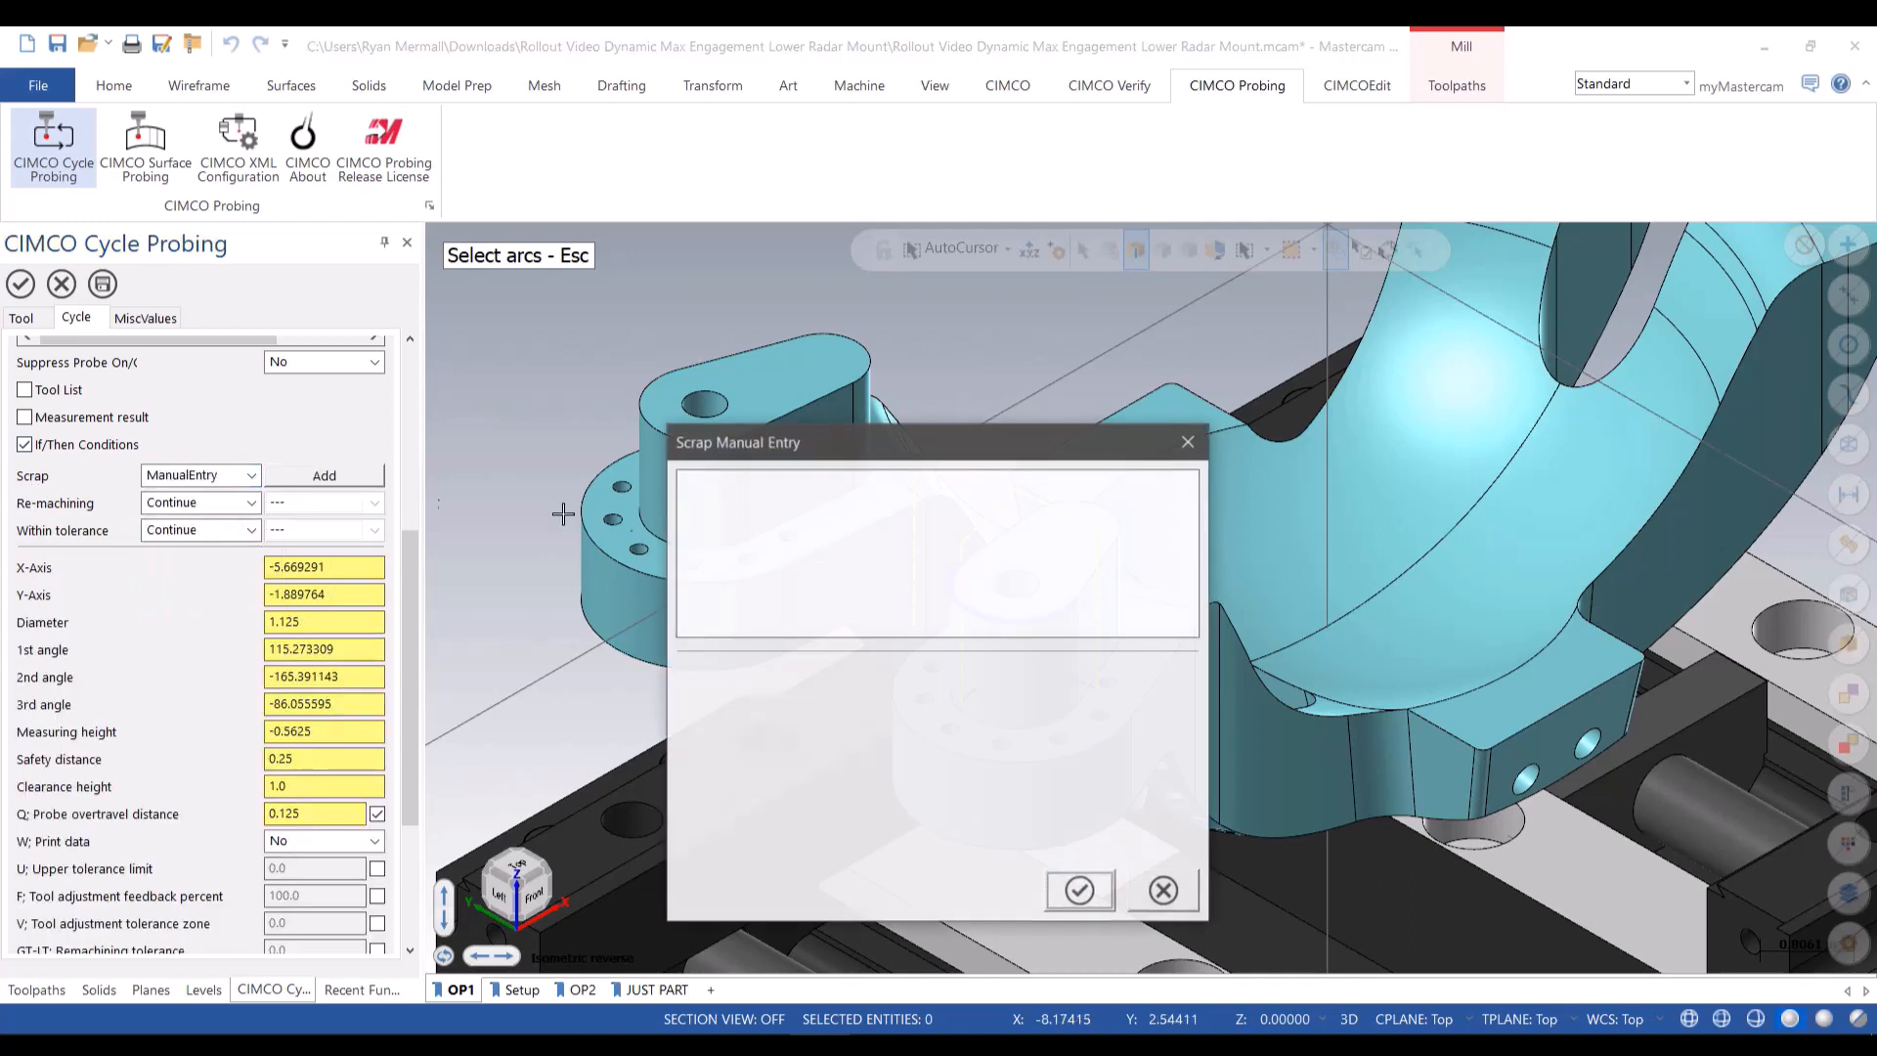
{"action": "type", "text": "#3000 = 1 (RADIUS TOO SMALL)"}
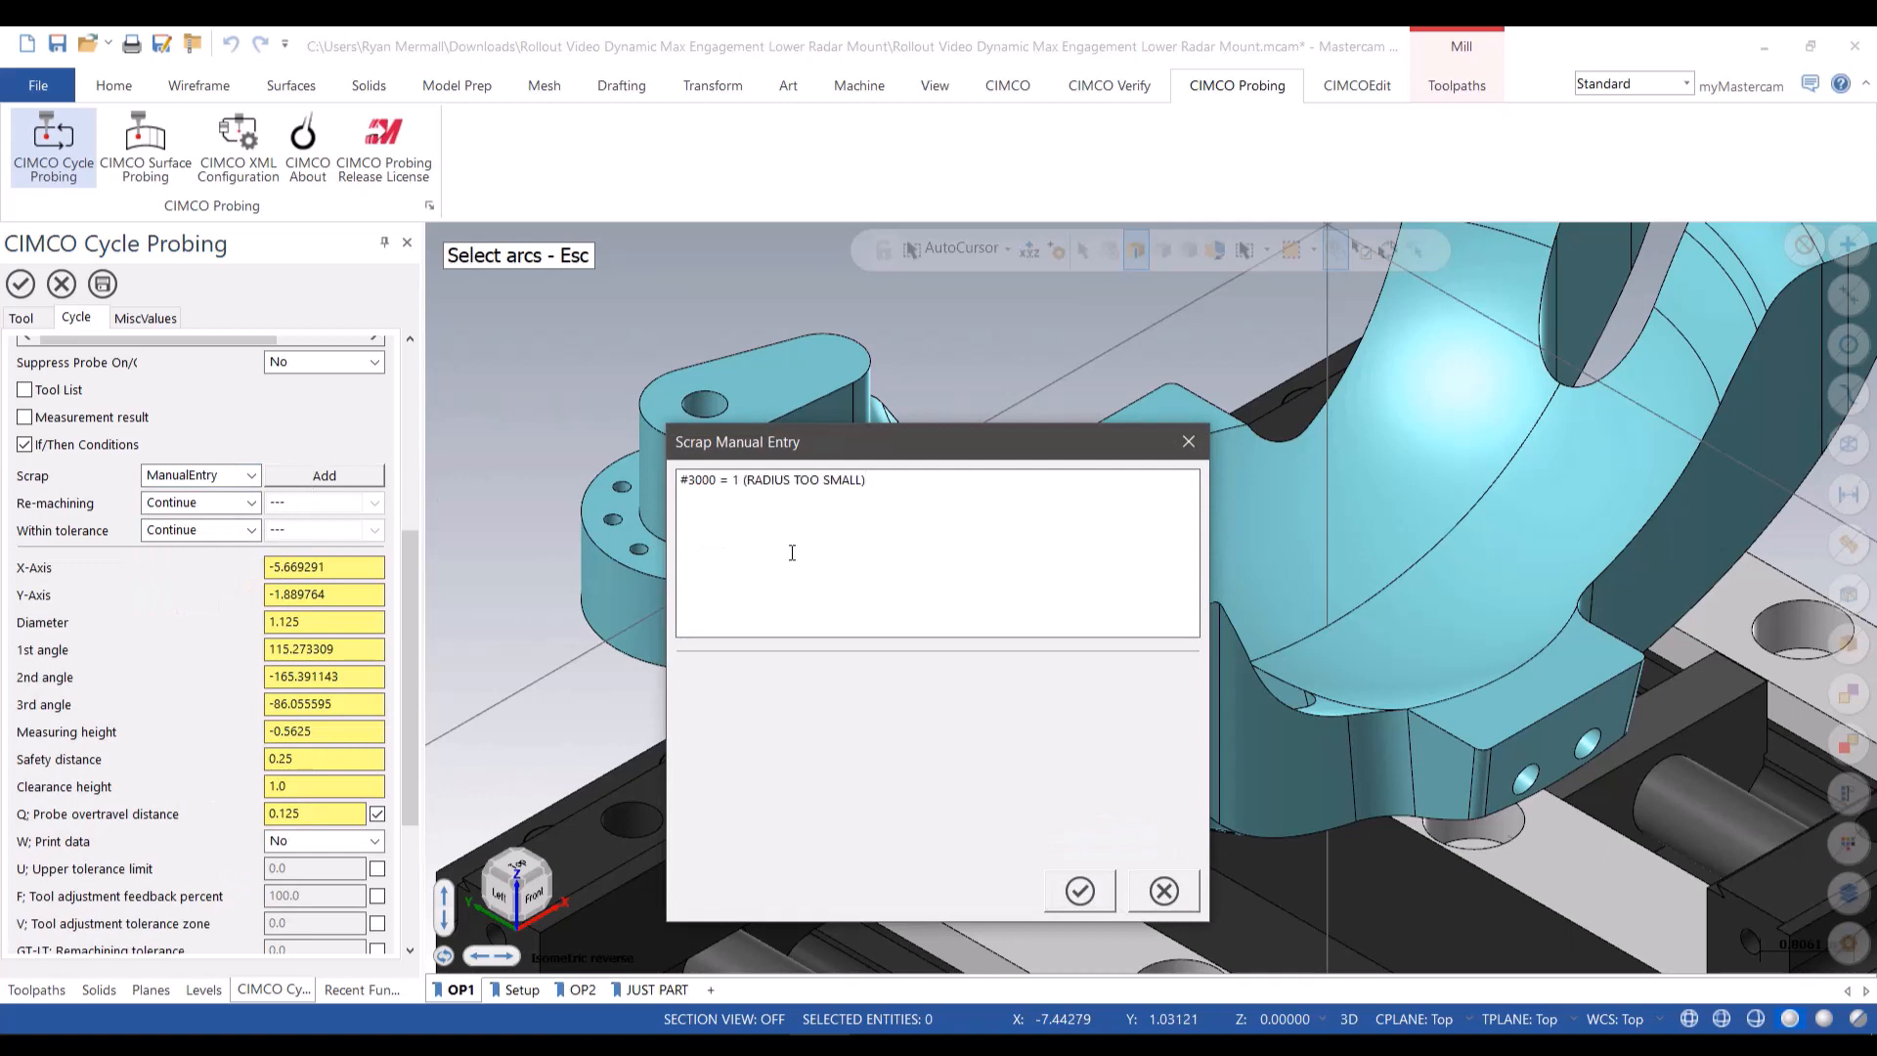
{"action": "left_click", "coordinate": [1082, 892]}
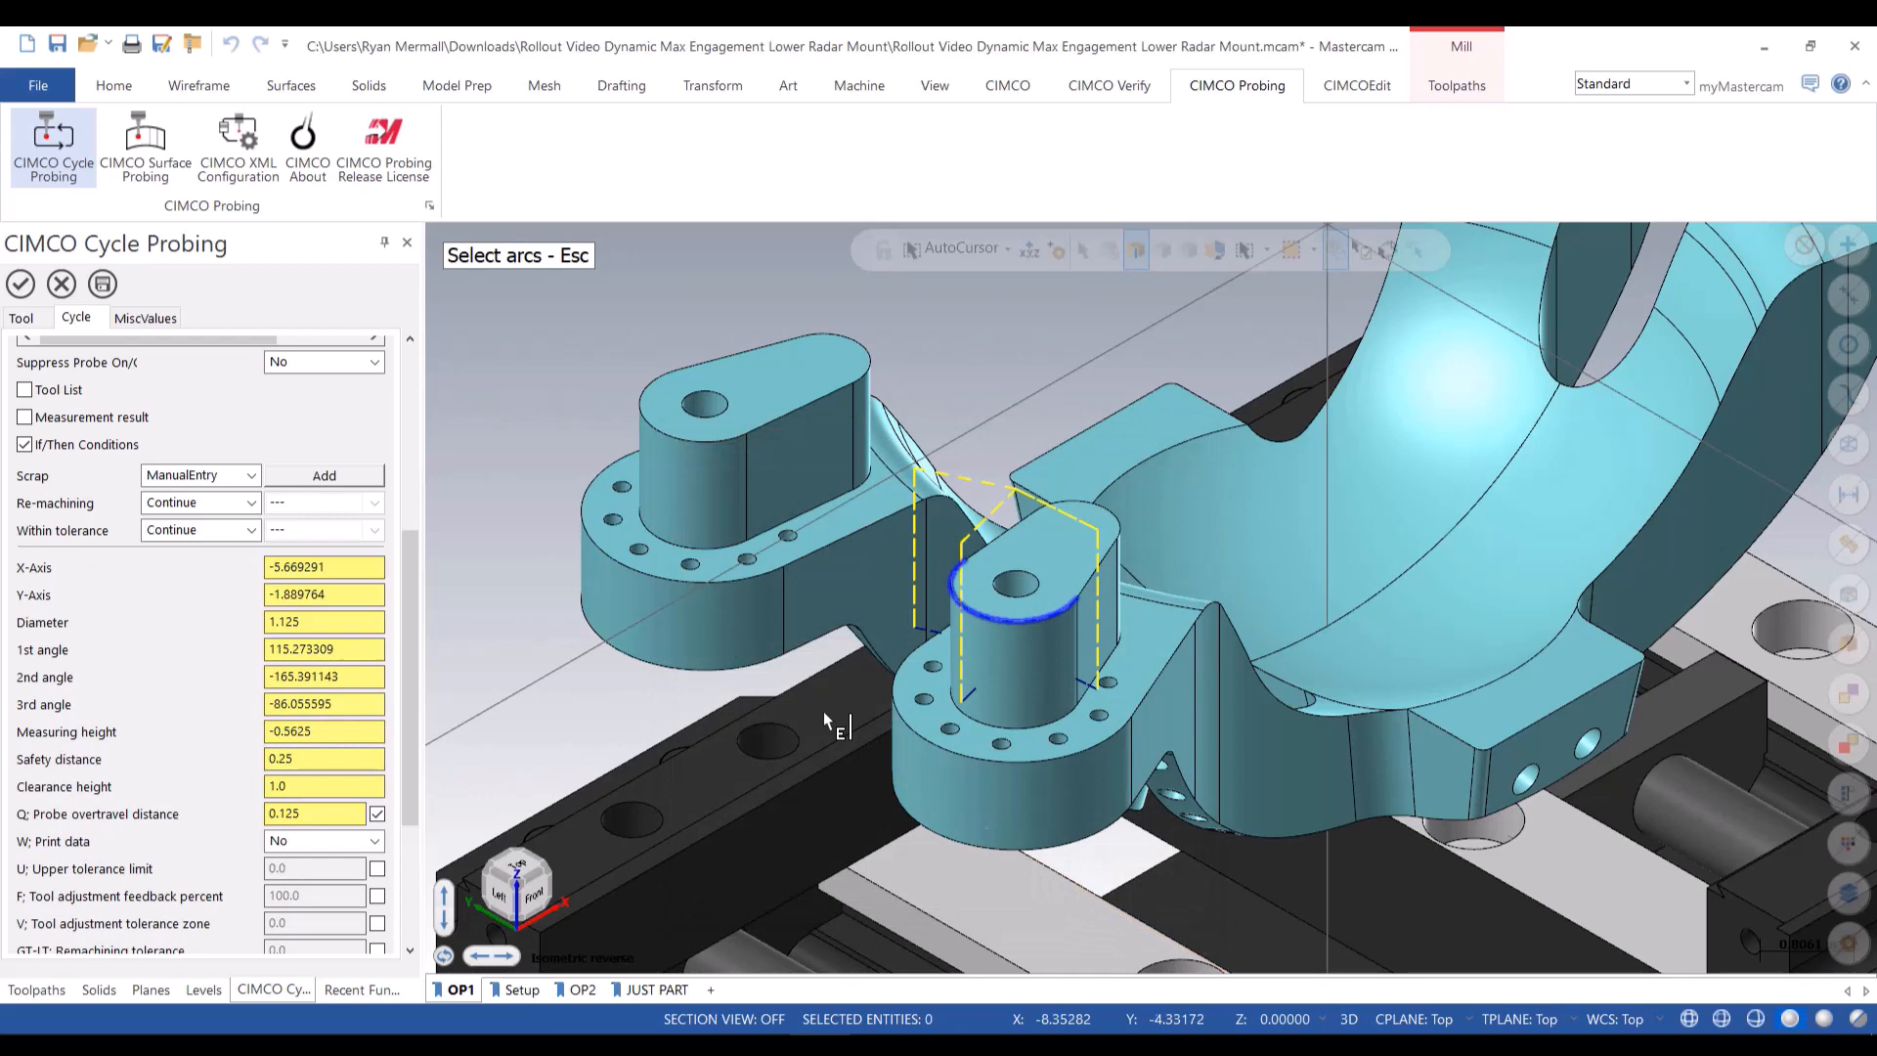
Make re-machining GOTO Operation 3, Contour - Finish Lower Left Boss
{"action": "left_click", "coordinate": [219, 499]}
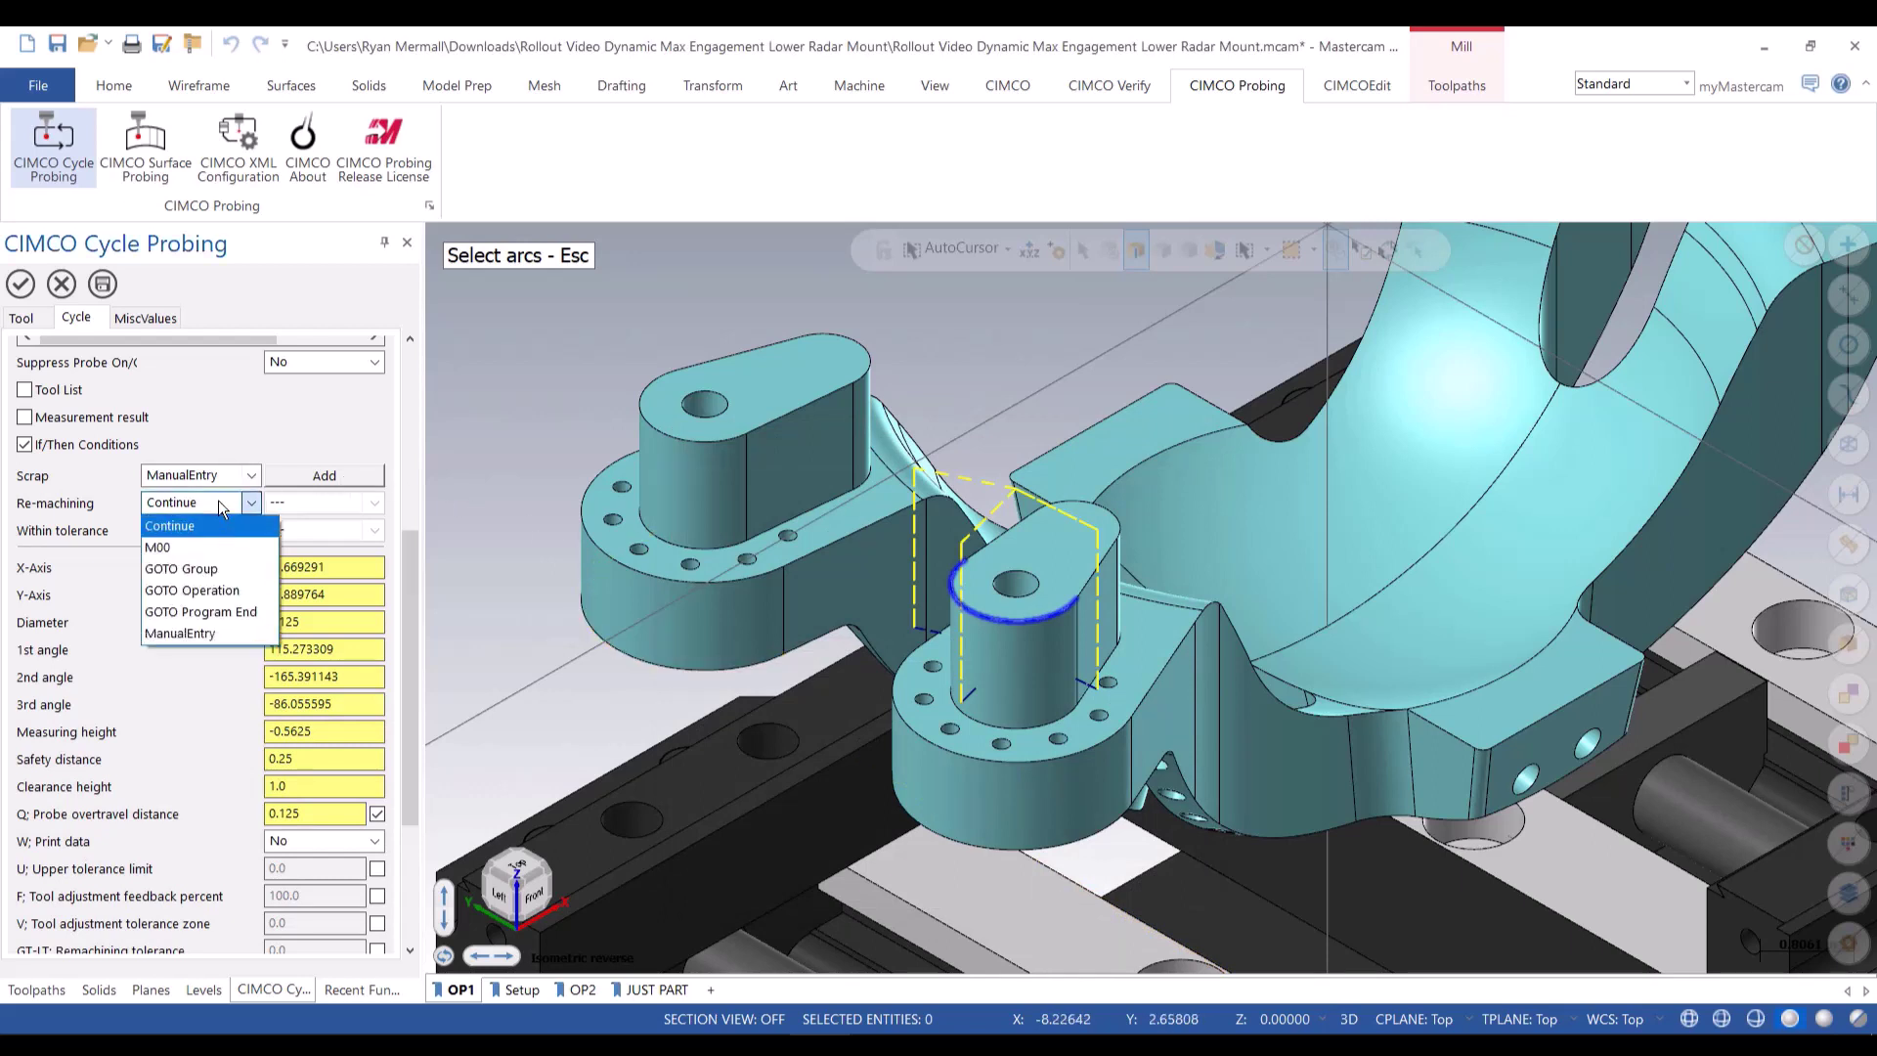
{"action": "left_click", "coordinate": [227, 588]}
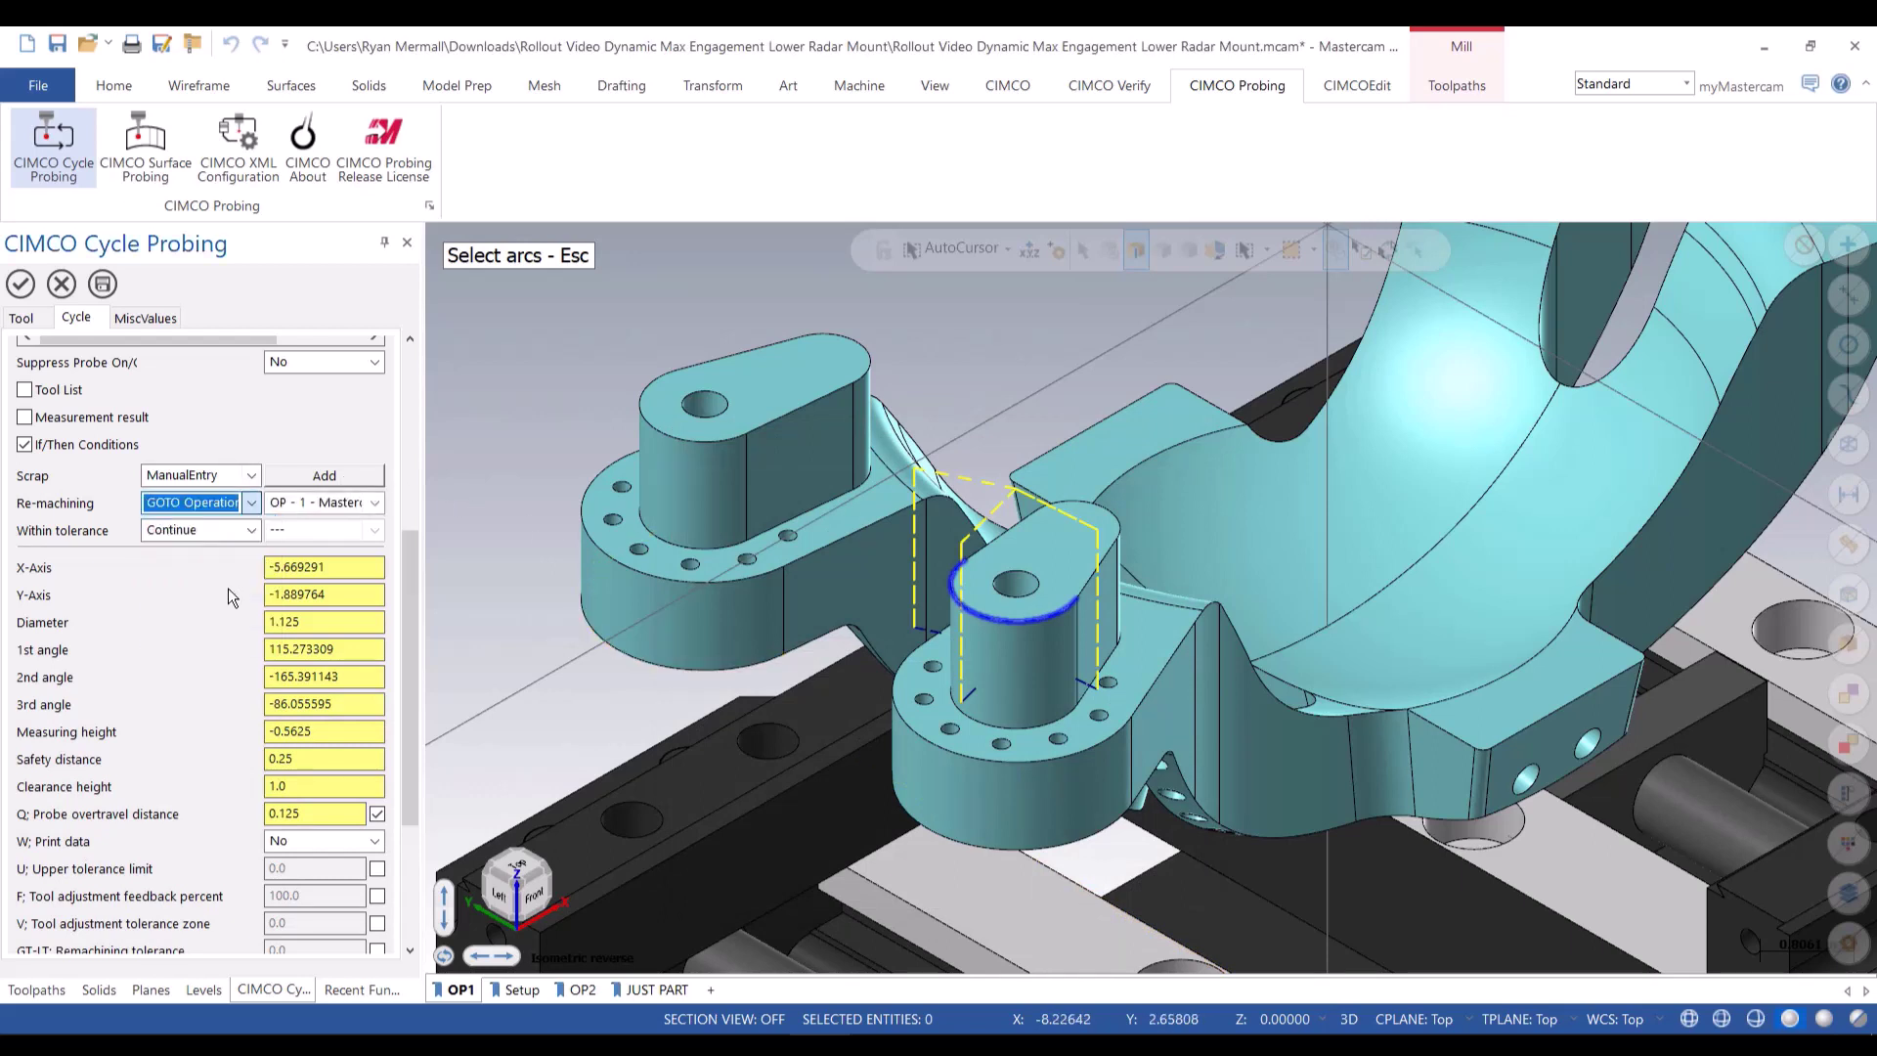
{"action": "left_click", "coordinate": [315, 501]}
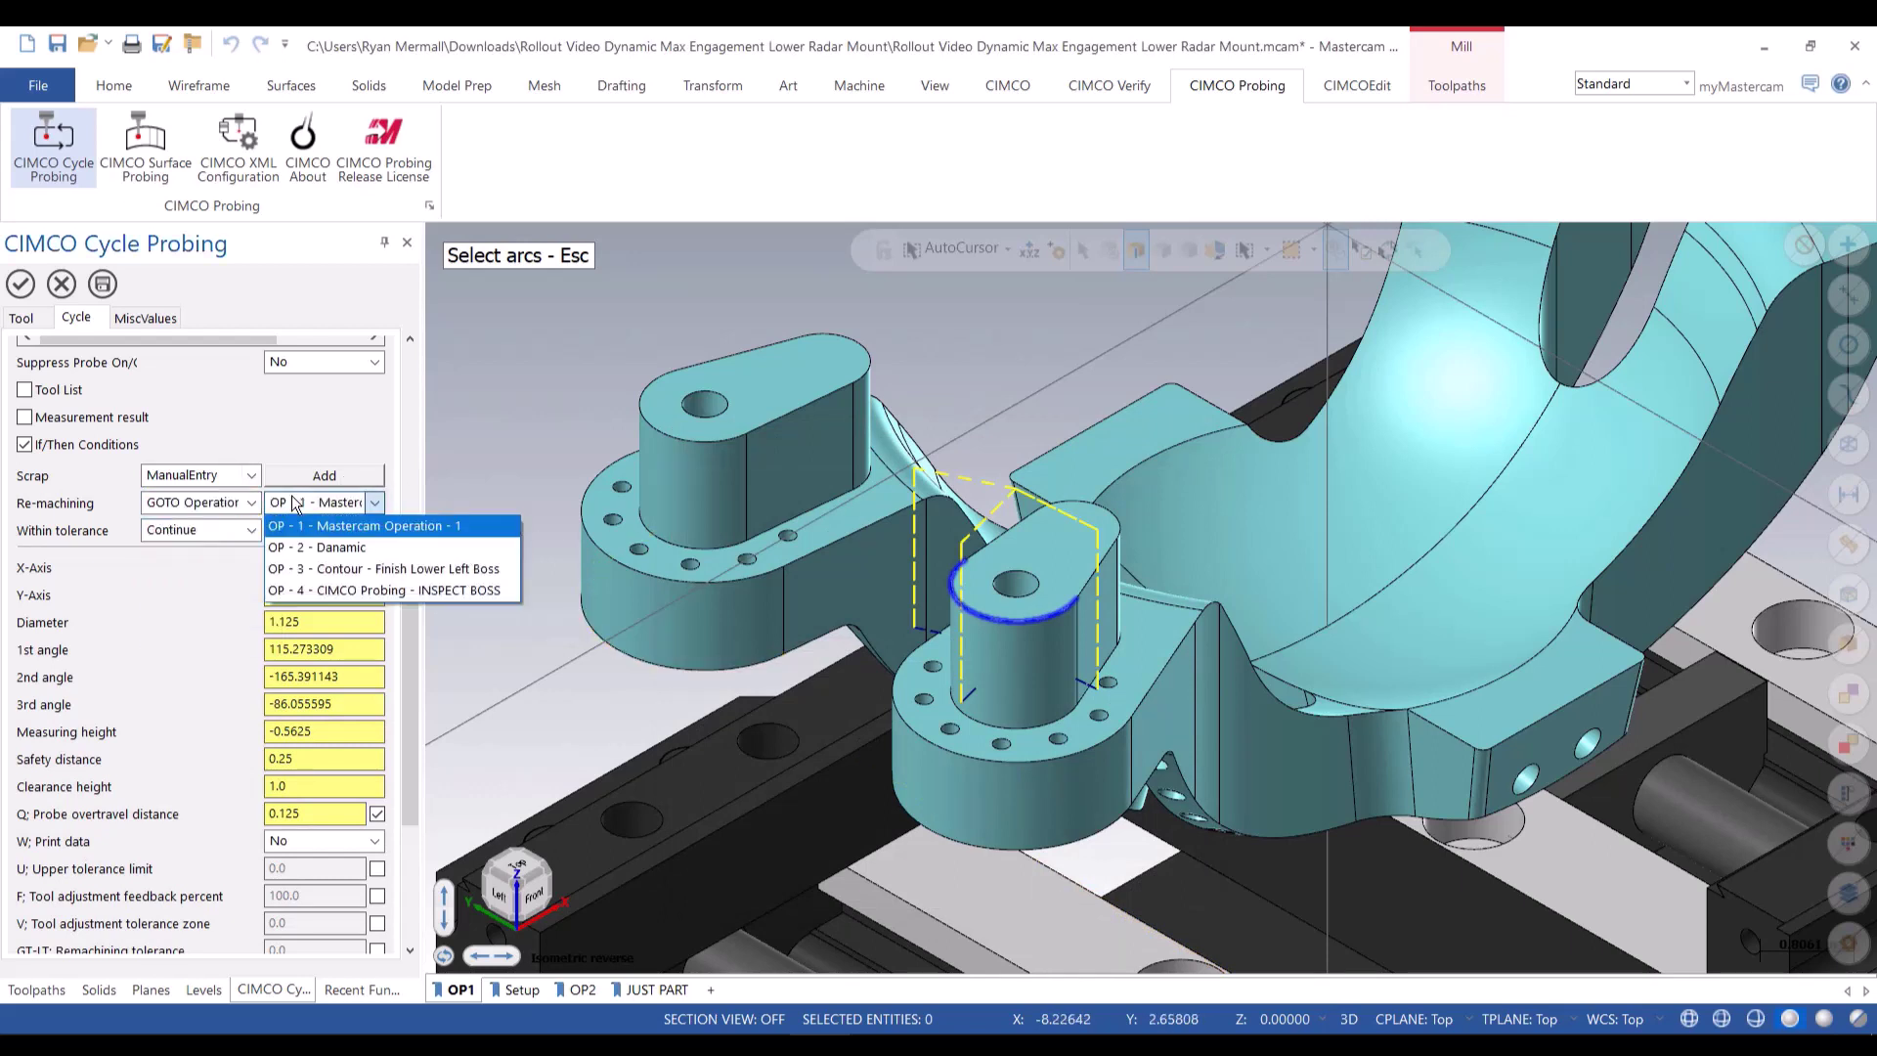
{"action": "left_click", "coordinate": [319, 571]}
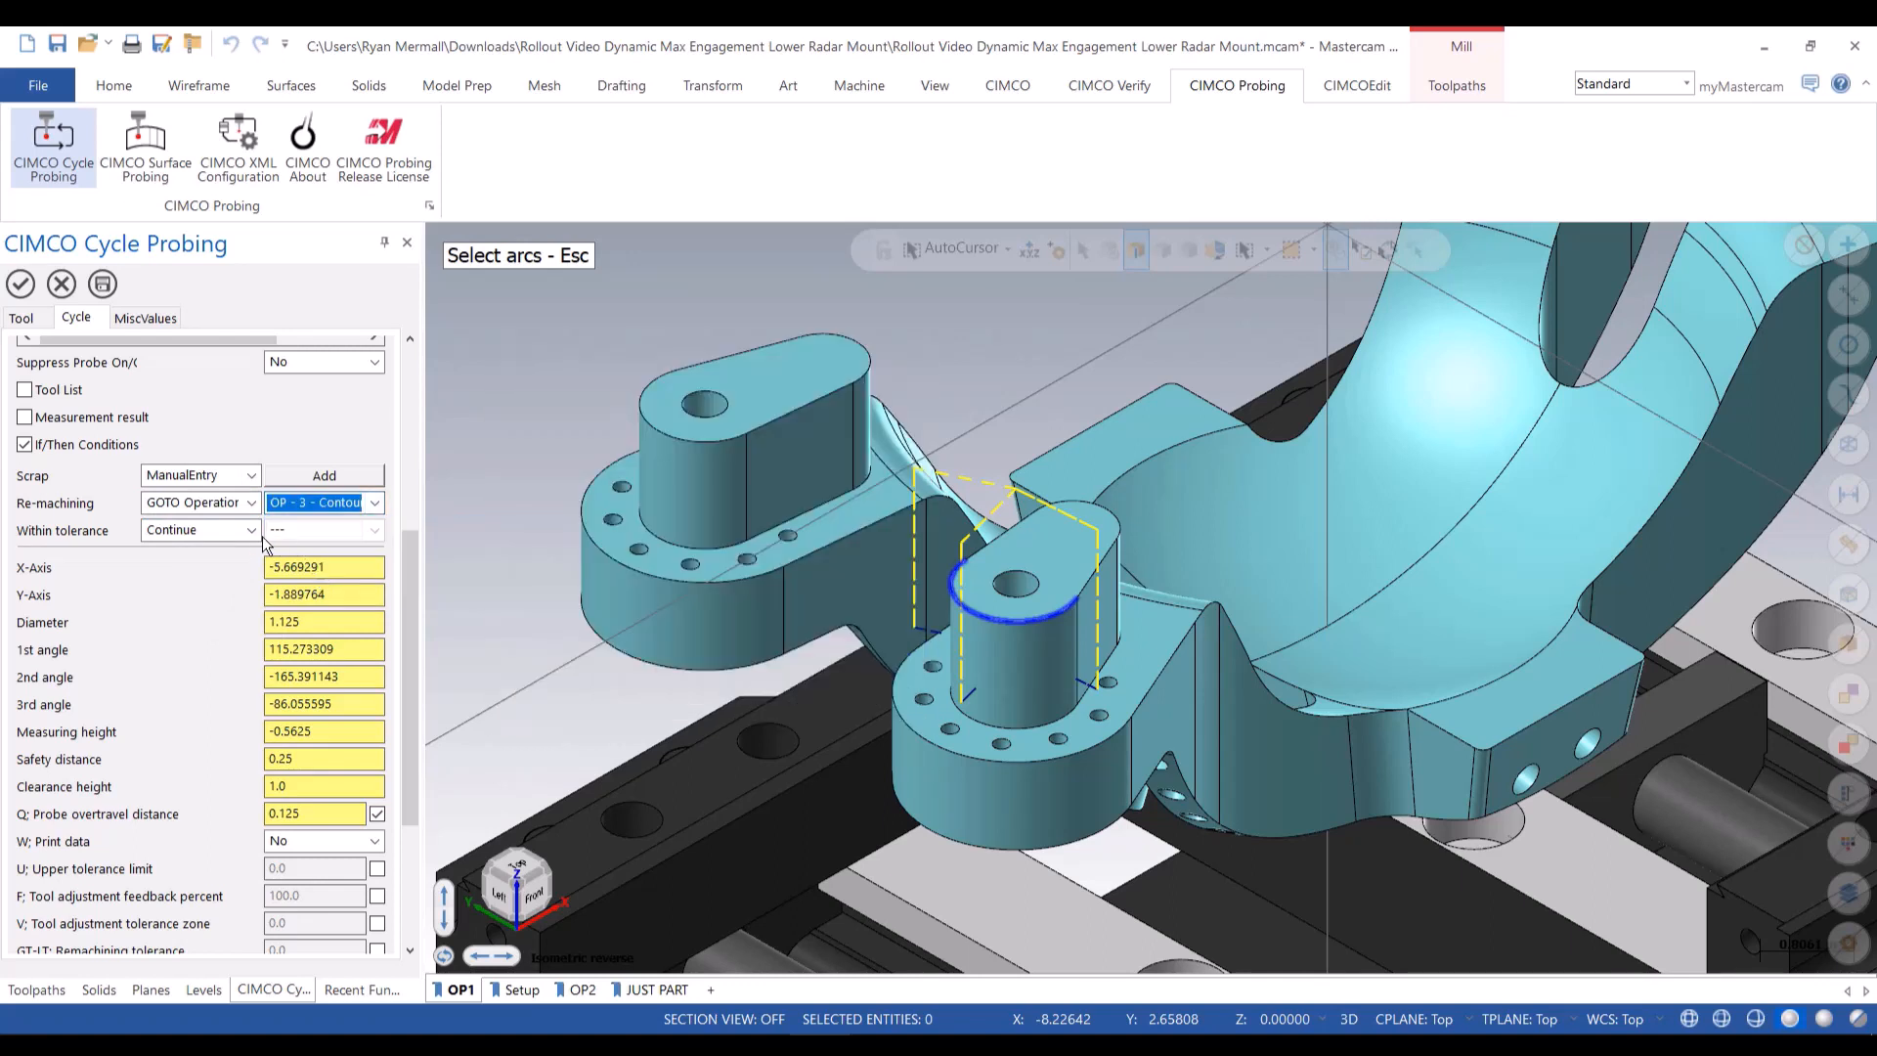
{"action": "left_click_drag", "start_coordinate": [412, 647], "coordinate": [418, 714]}
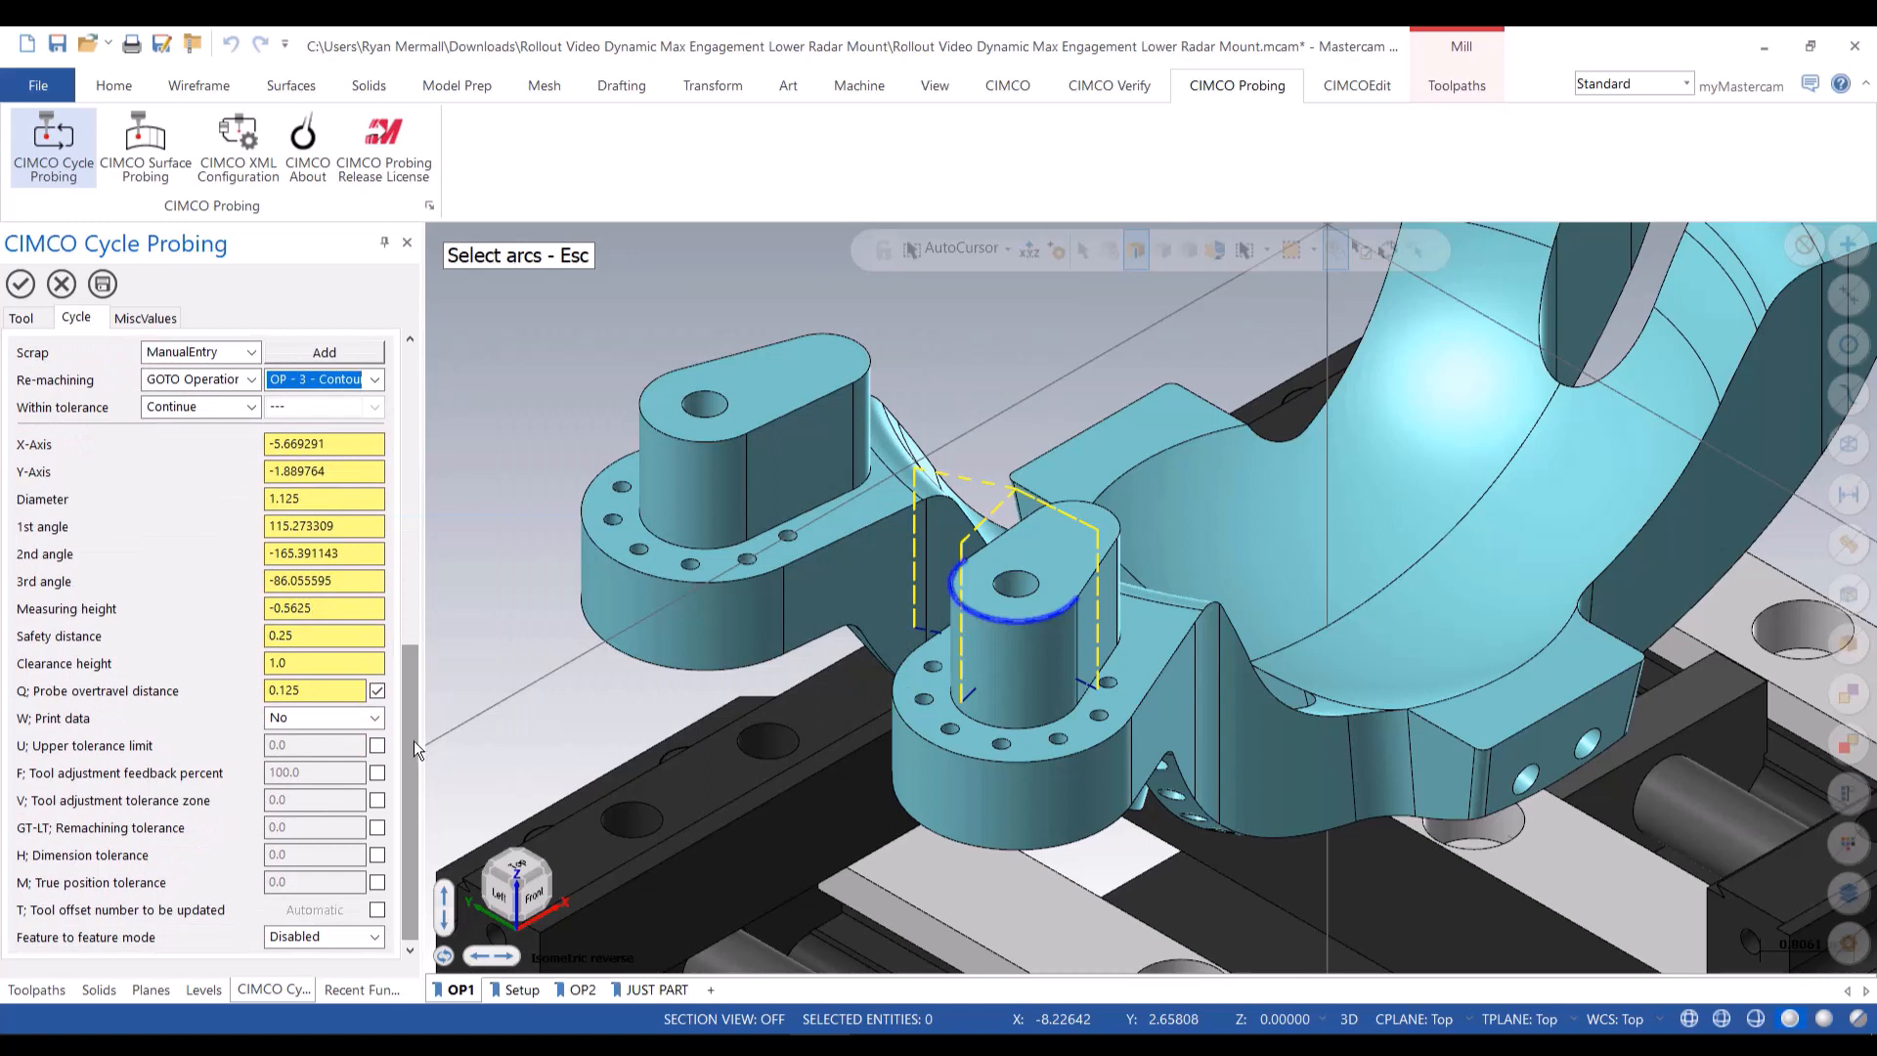
Enable tool offset update, remachining tolerance 0.002, adjustment zone 0.0002, 60% feedback and upper limit .005
{"action": "left_click", "coordinate": [379, 911]}
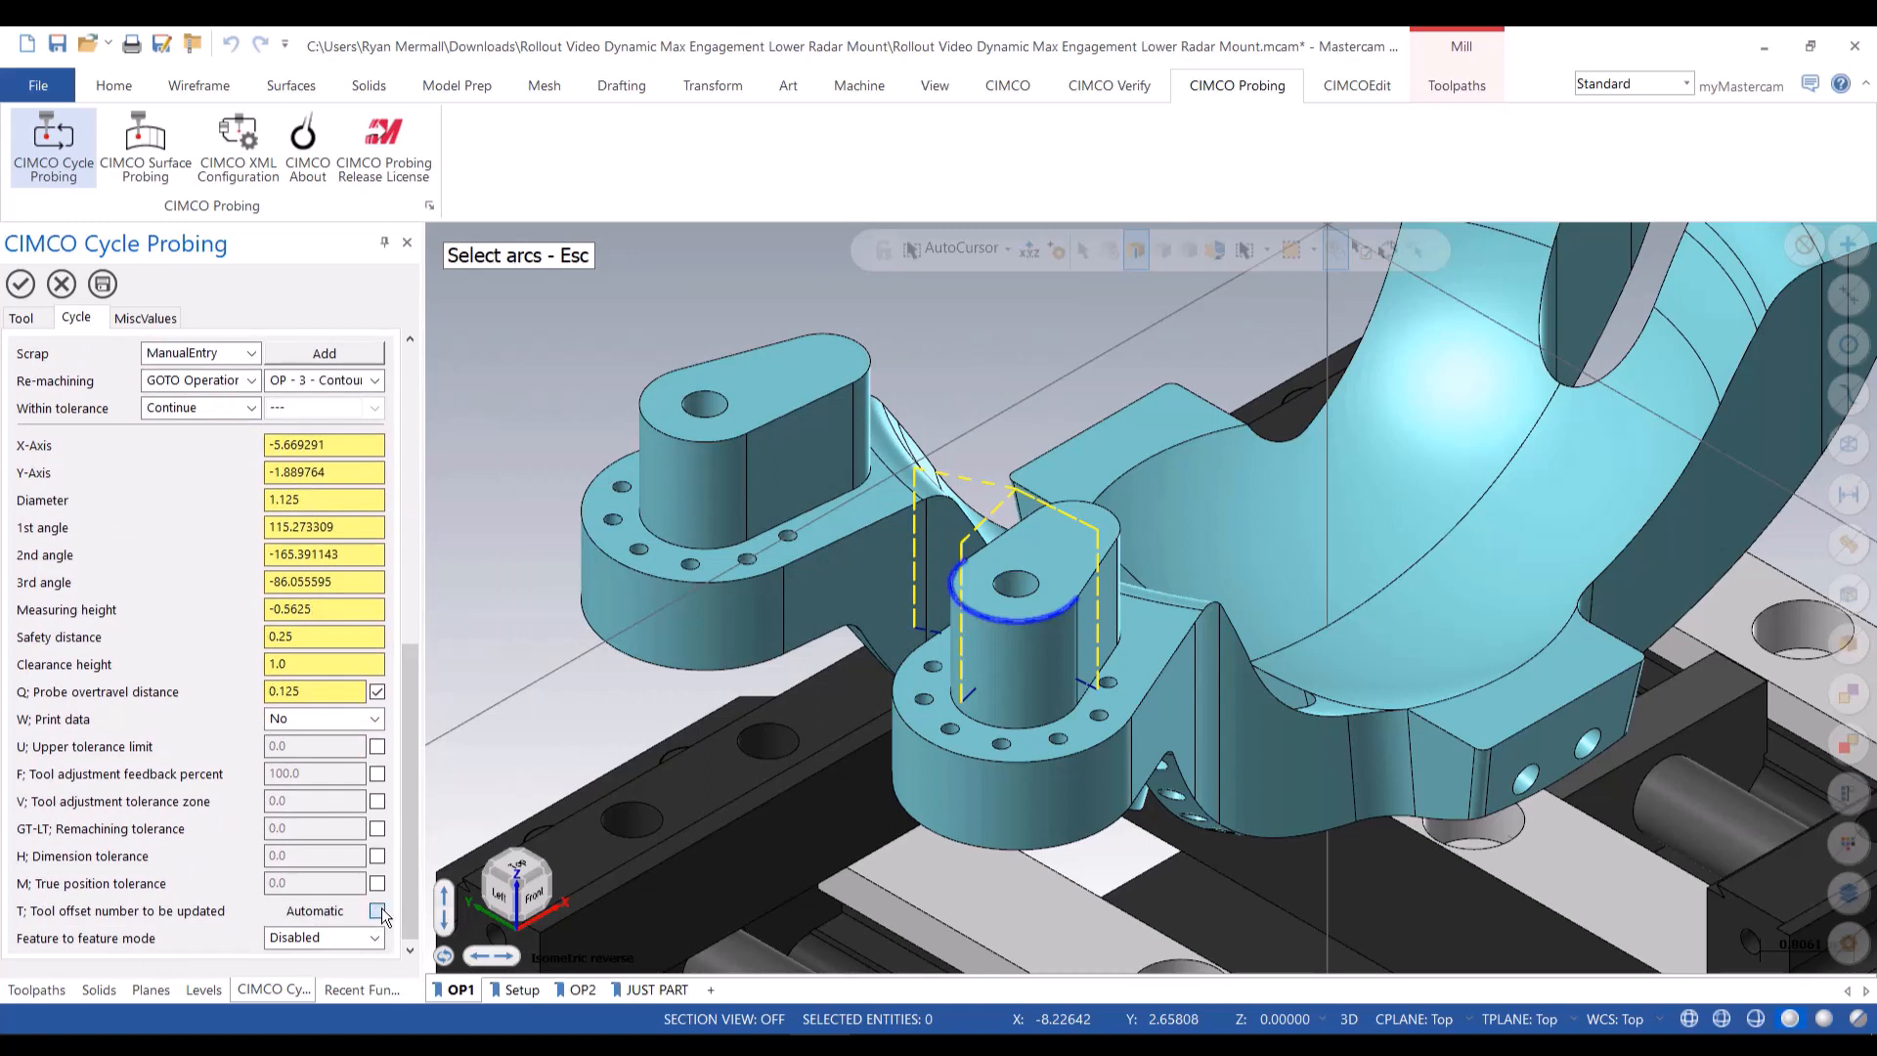
{"action": "left_click", "coordinate": [377, 828]}
{"action": "left_click", "coordinate": [377, 801]}
{"action": "double_click", "coordinate": [315, 802]}
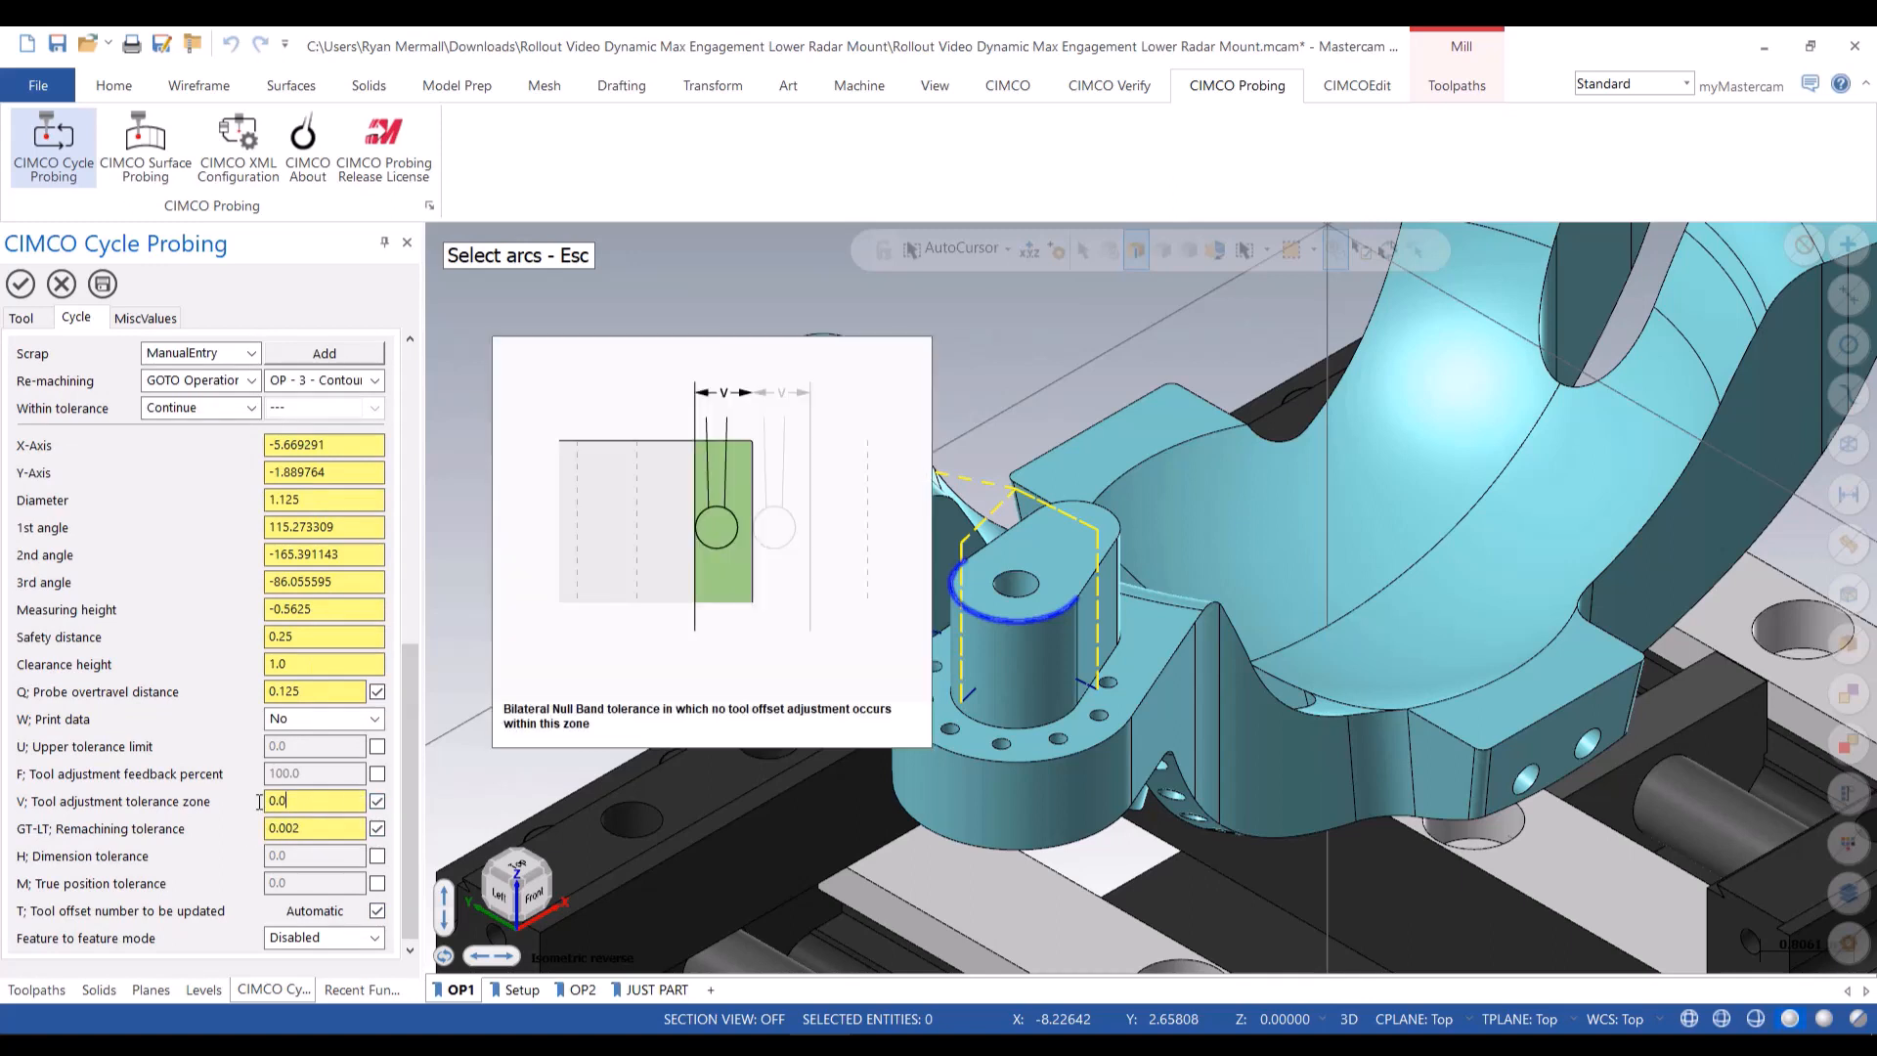
{"action": "type", "text": ".0002"}
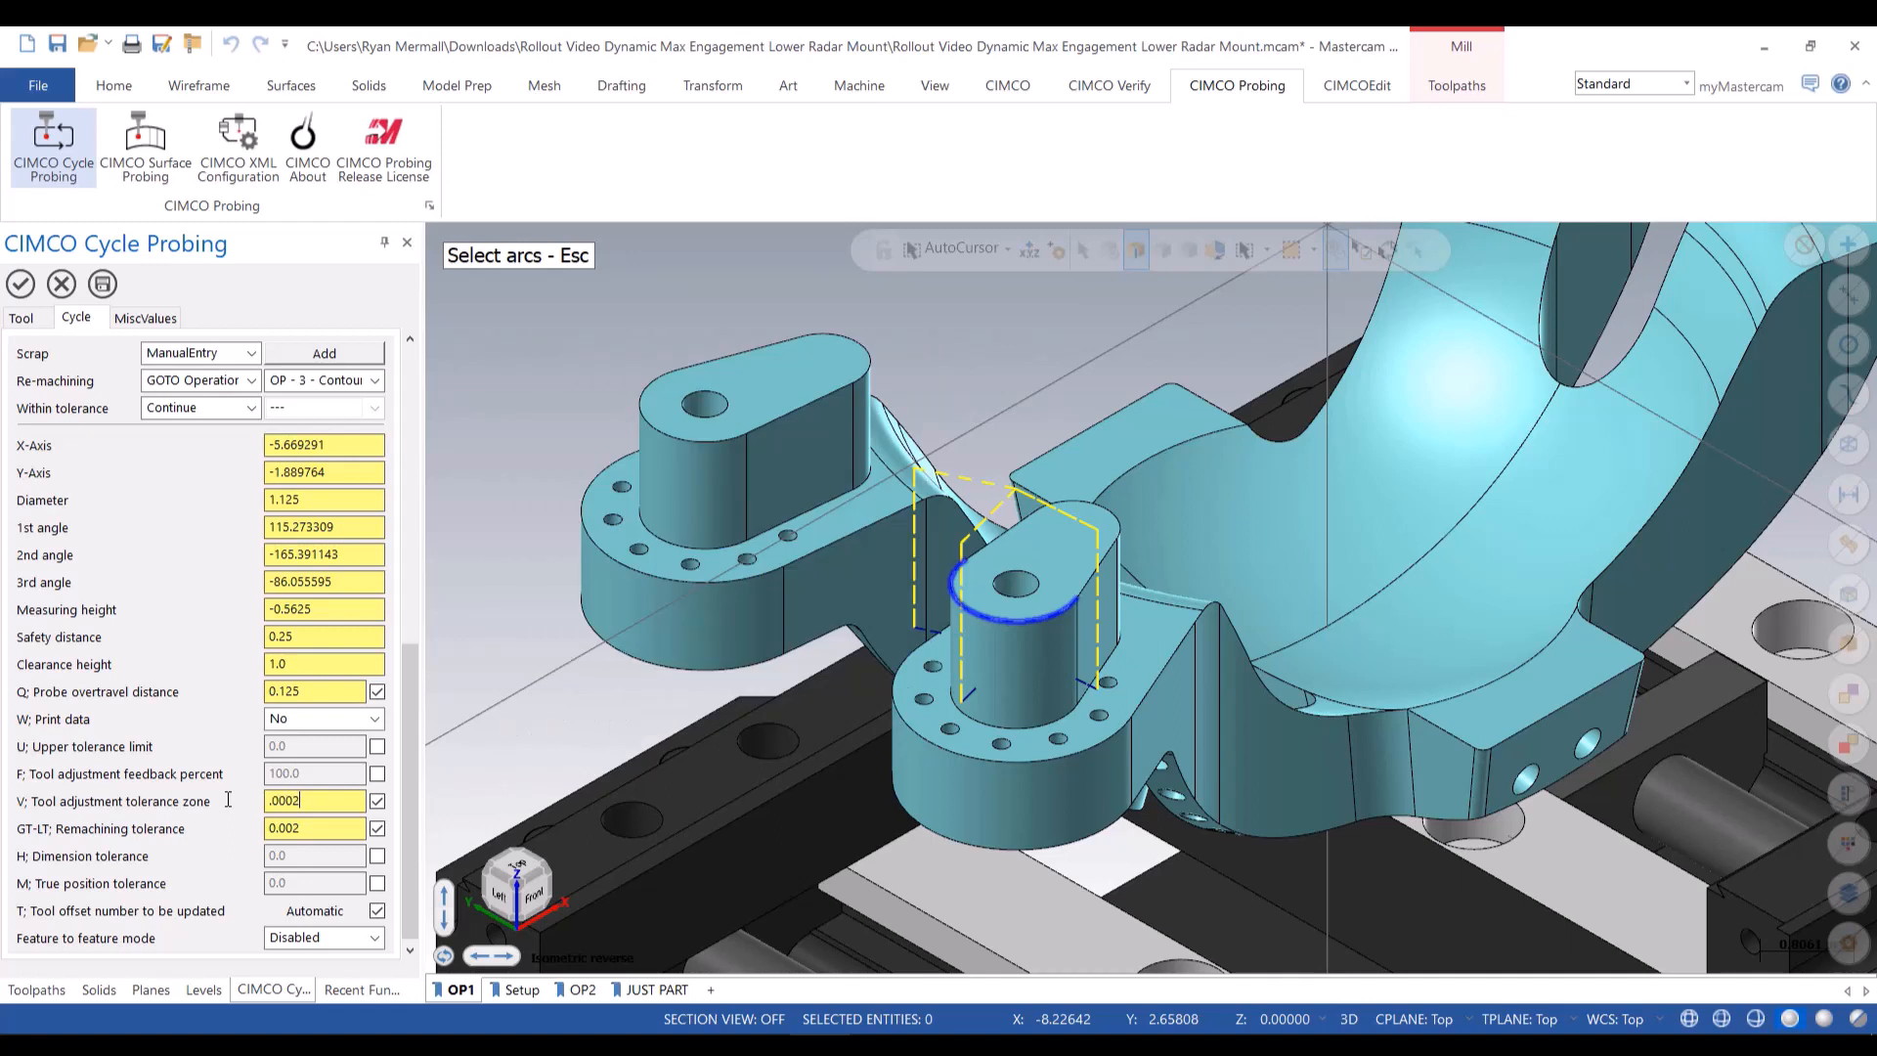
{"action": "left_click", "coordinate": [376, 772]}
{"action": "left_click_drag", "start_coordinate": [364, 774], "coordinate": [267, 773]}
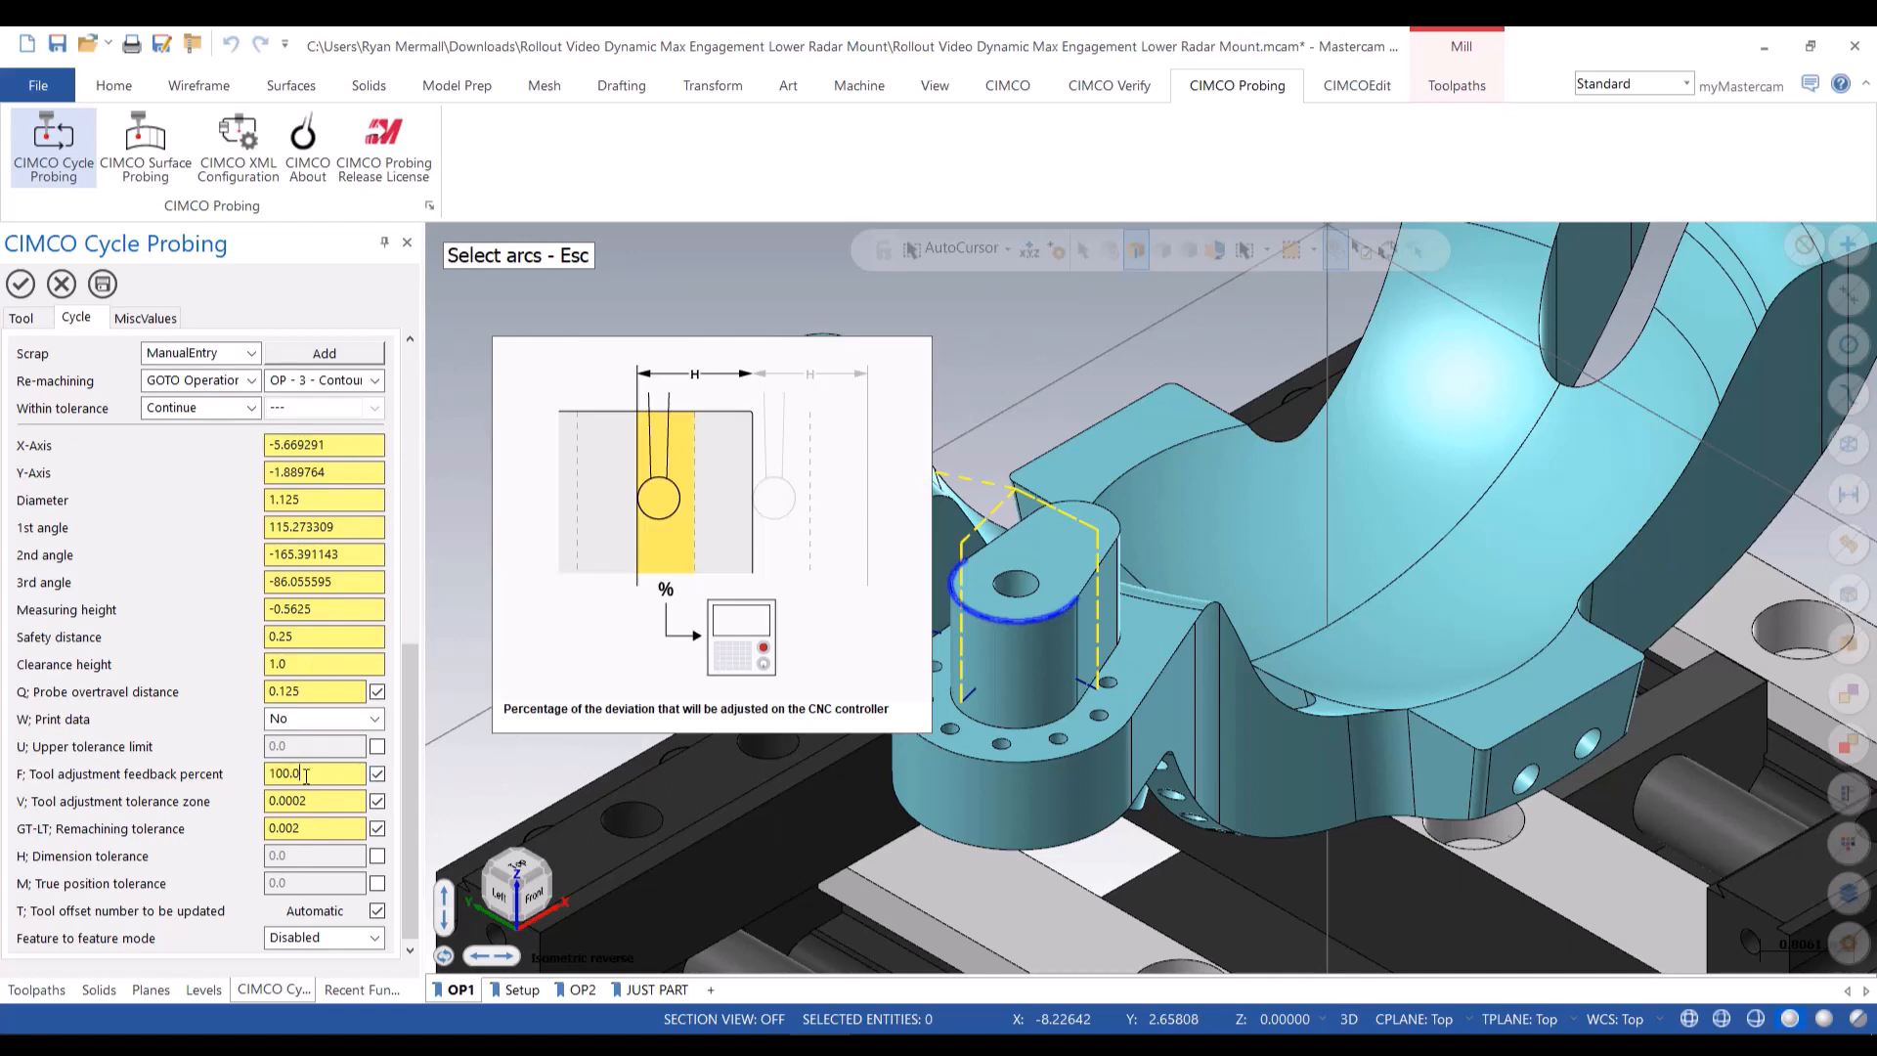
{"action": "type", "text": "60"}
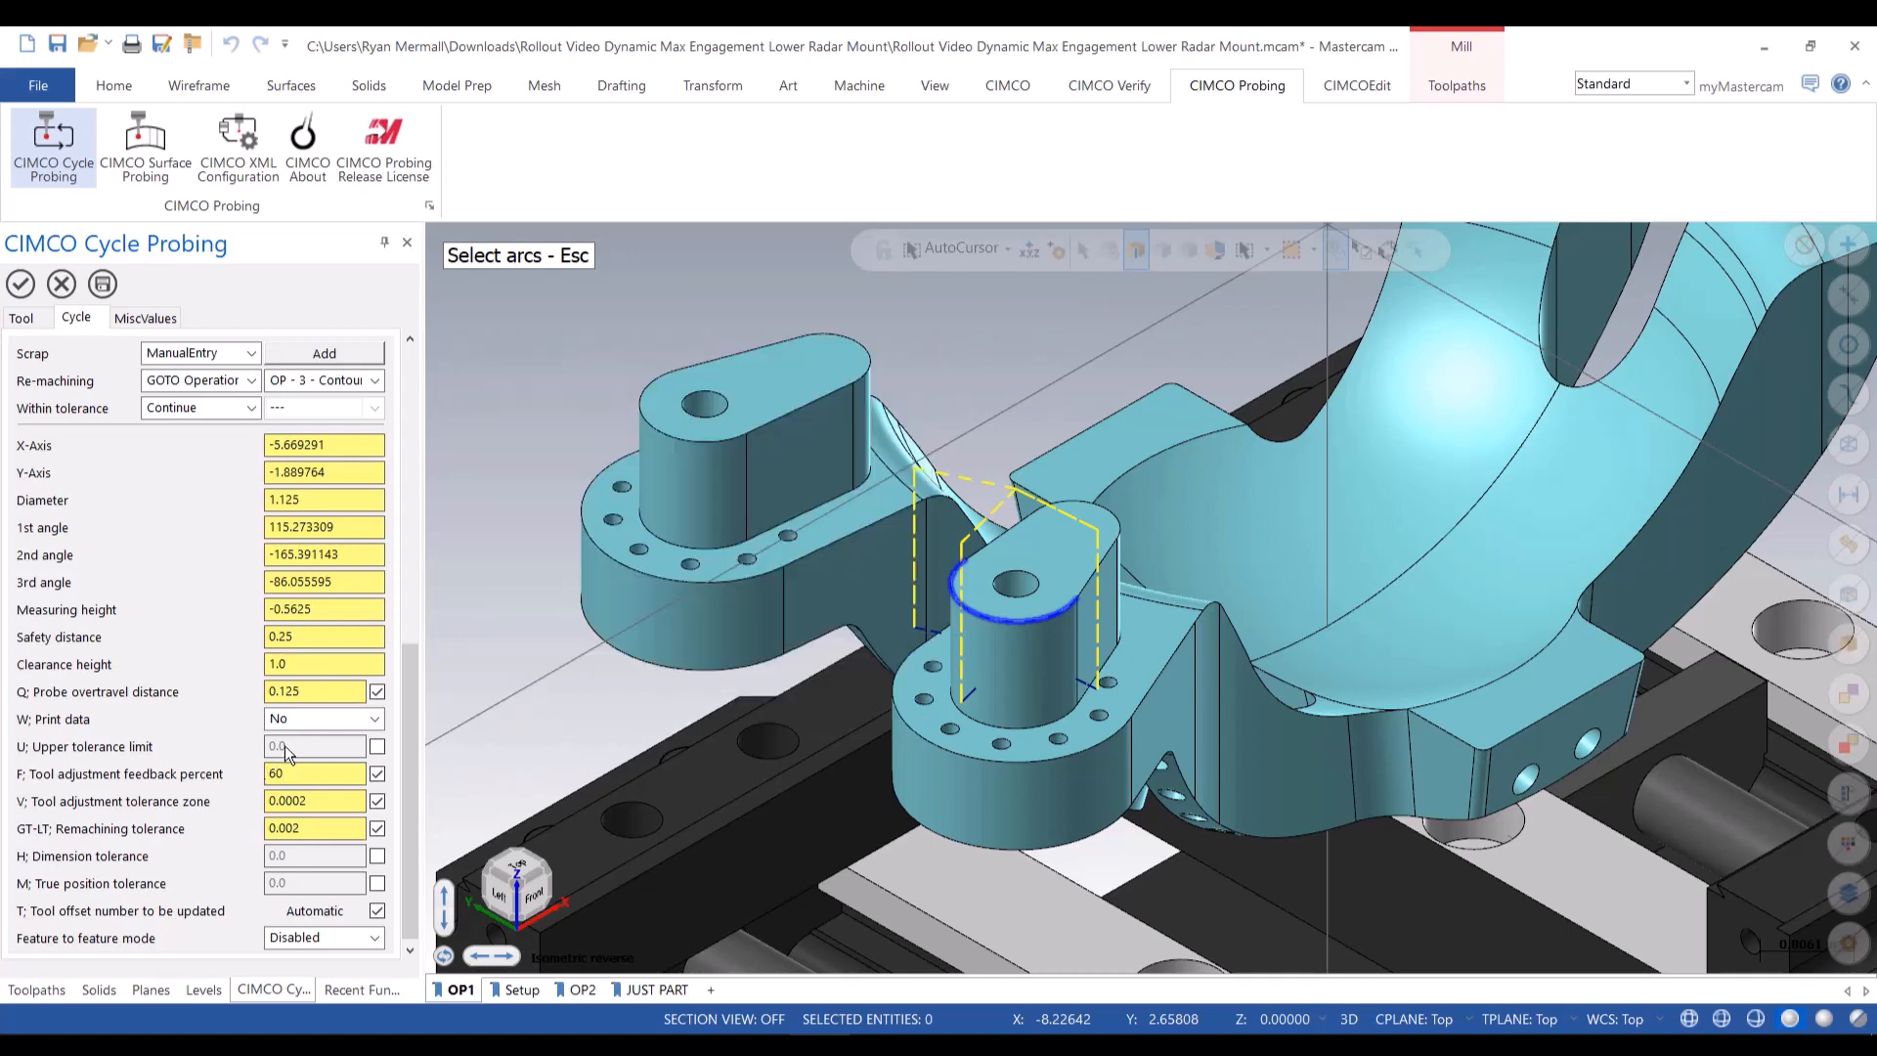
{"action": "left_click", "coordinate": [377, 747]}
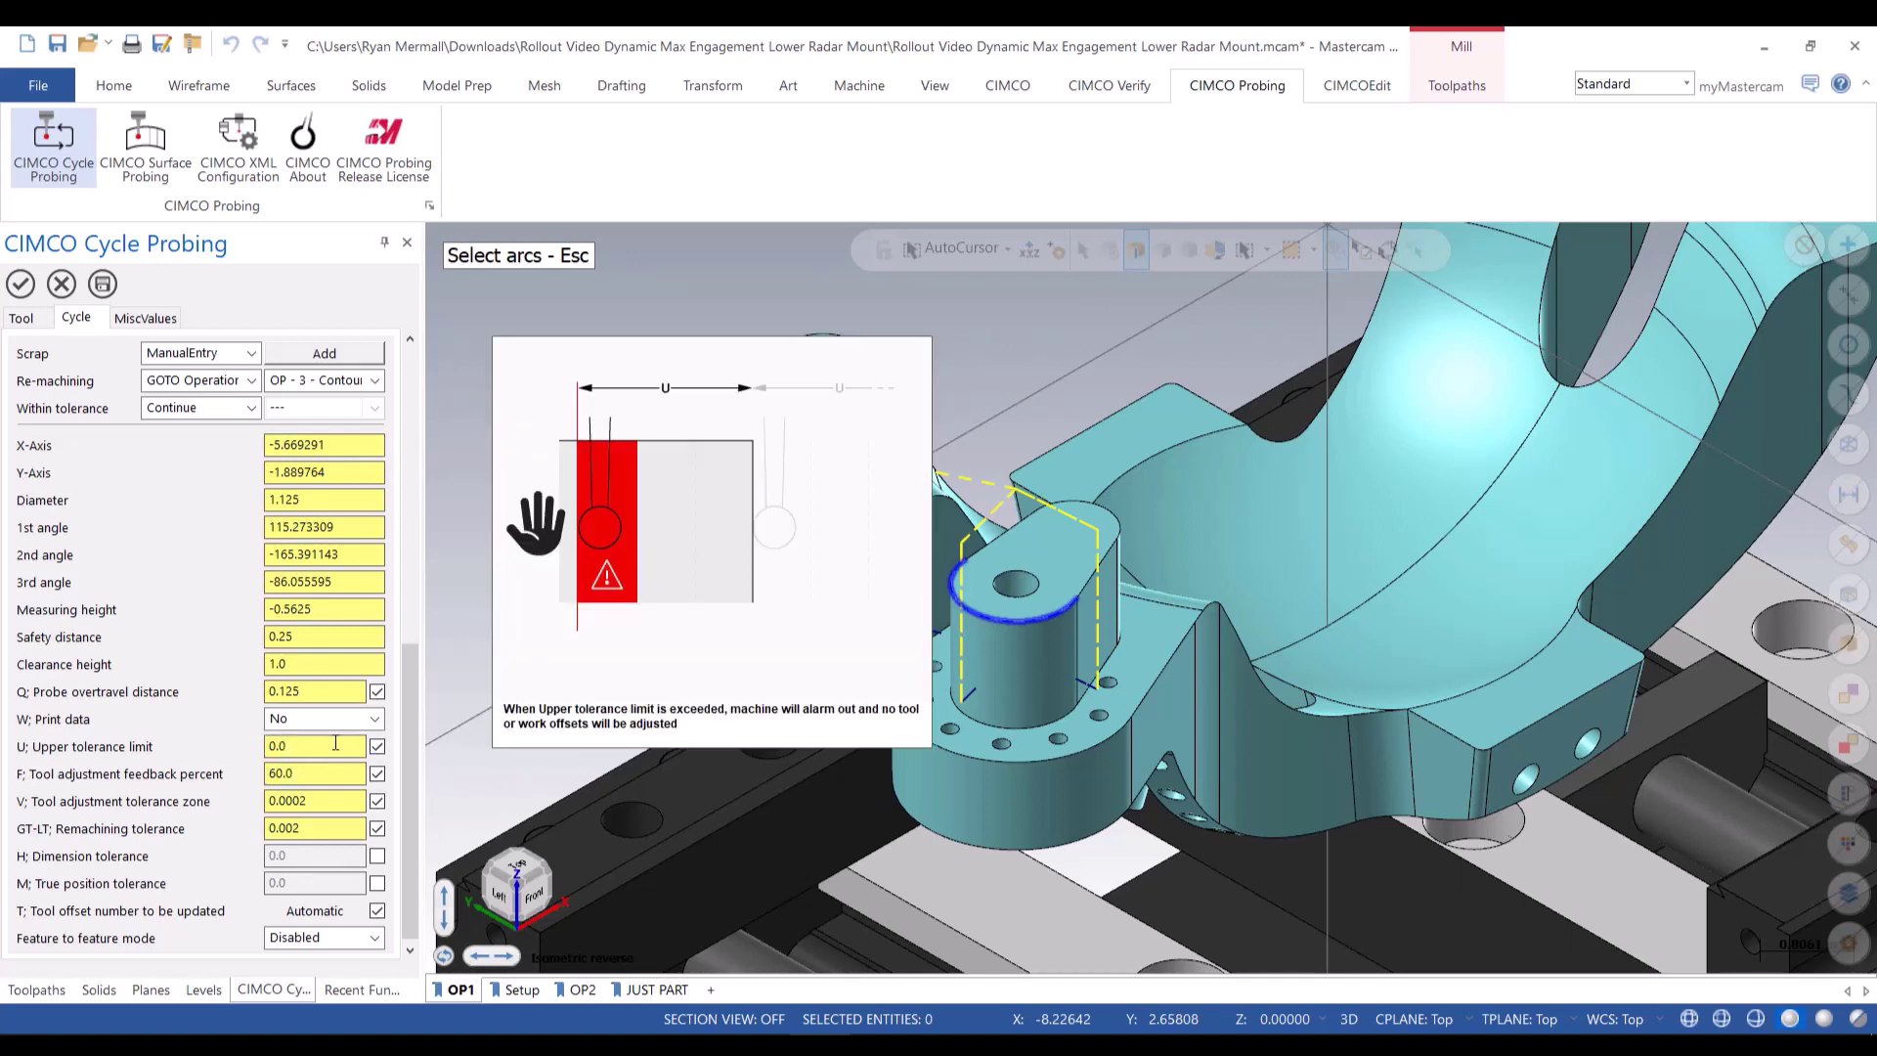
{"action": "left_click", "coordinate": [280, 747]}
{"action": "type", "text": ".005"}
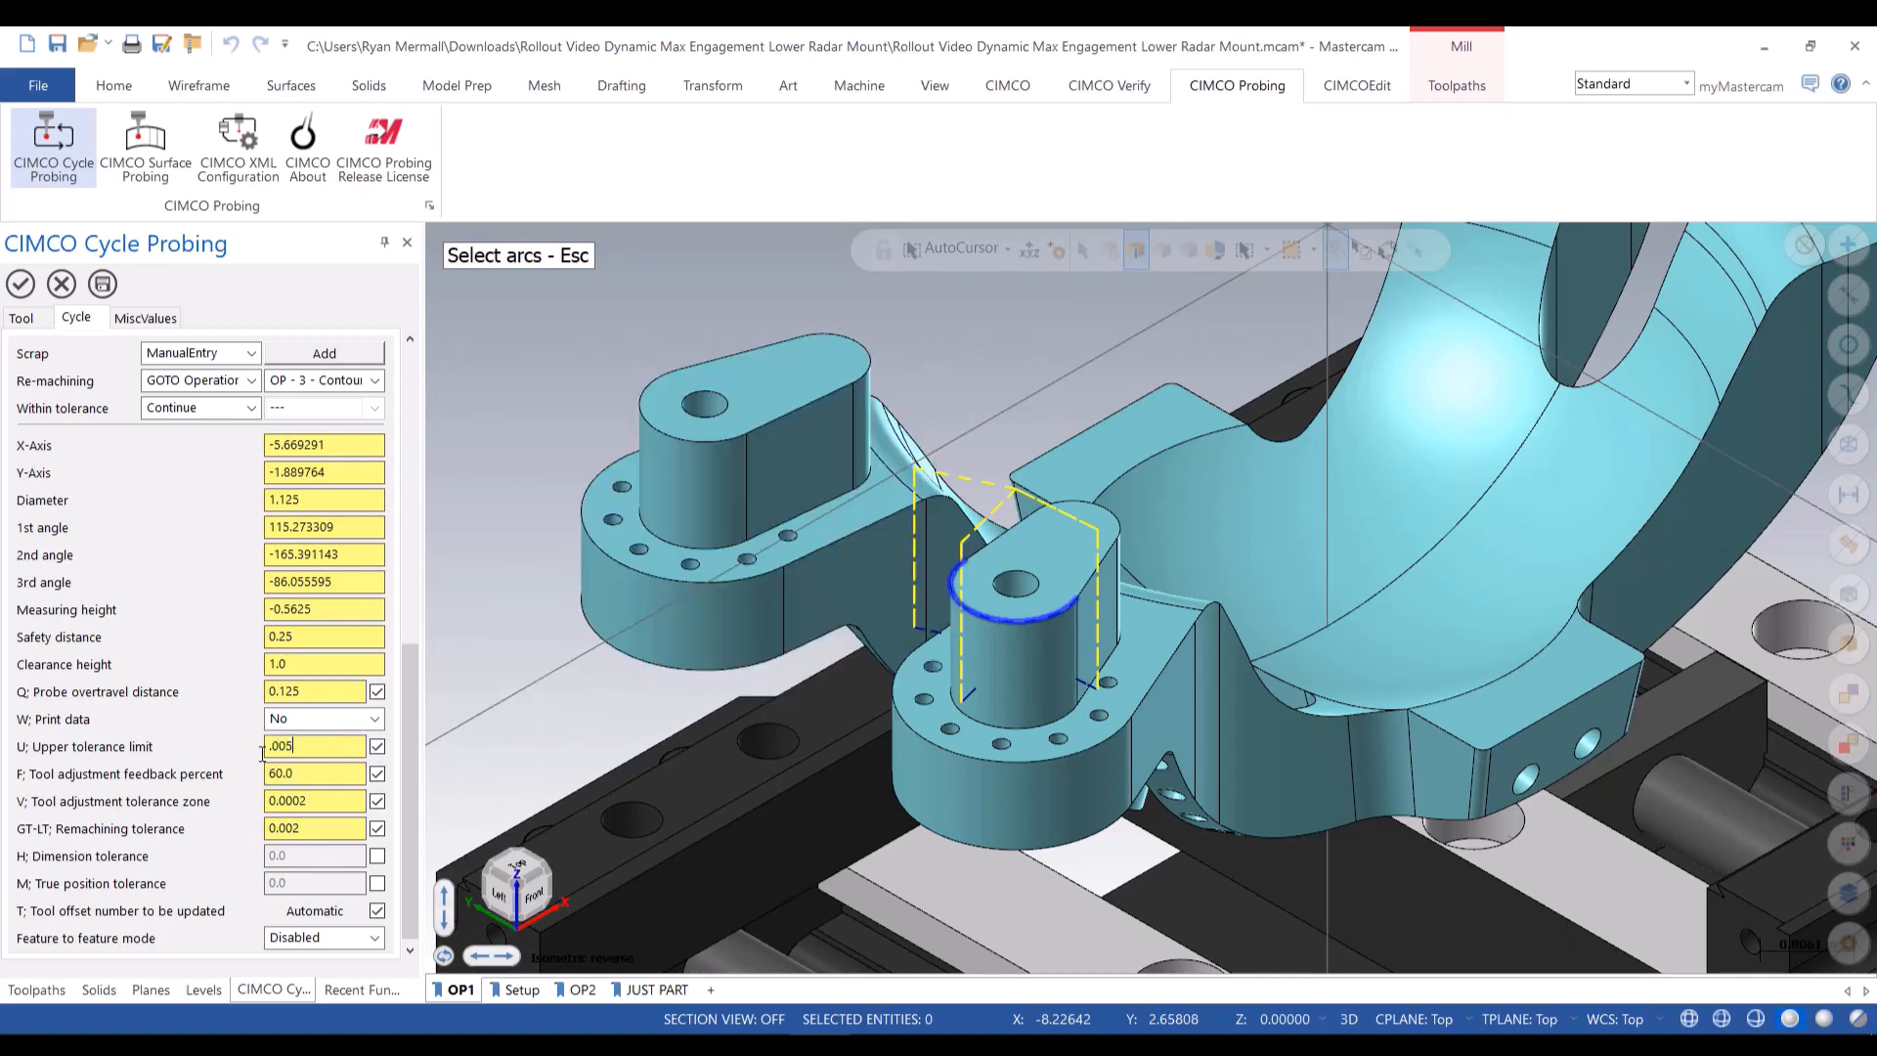
Accept the probing cycle as operation 4 and backplot it around the boss
{"action": "left_click", "coordinate": [19, 282]}
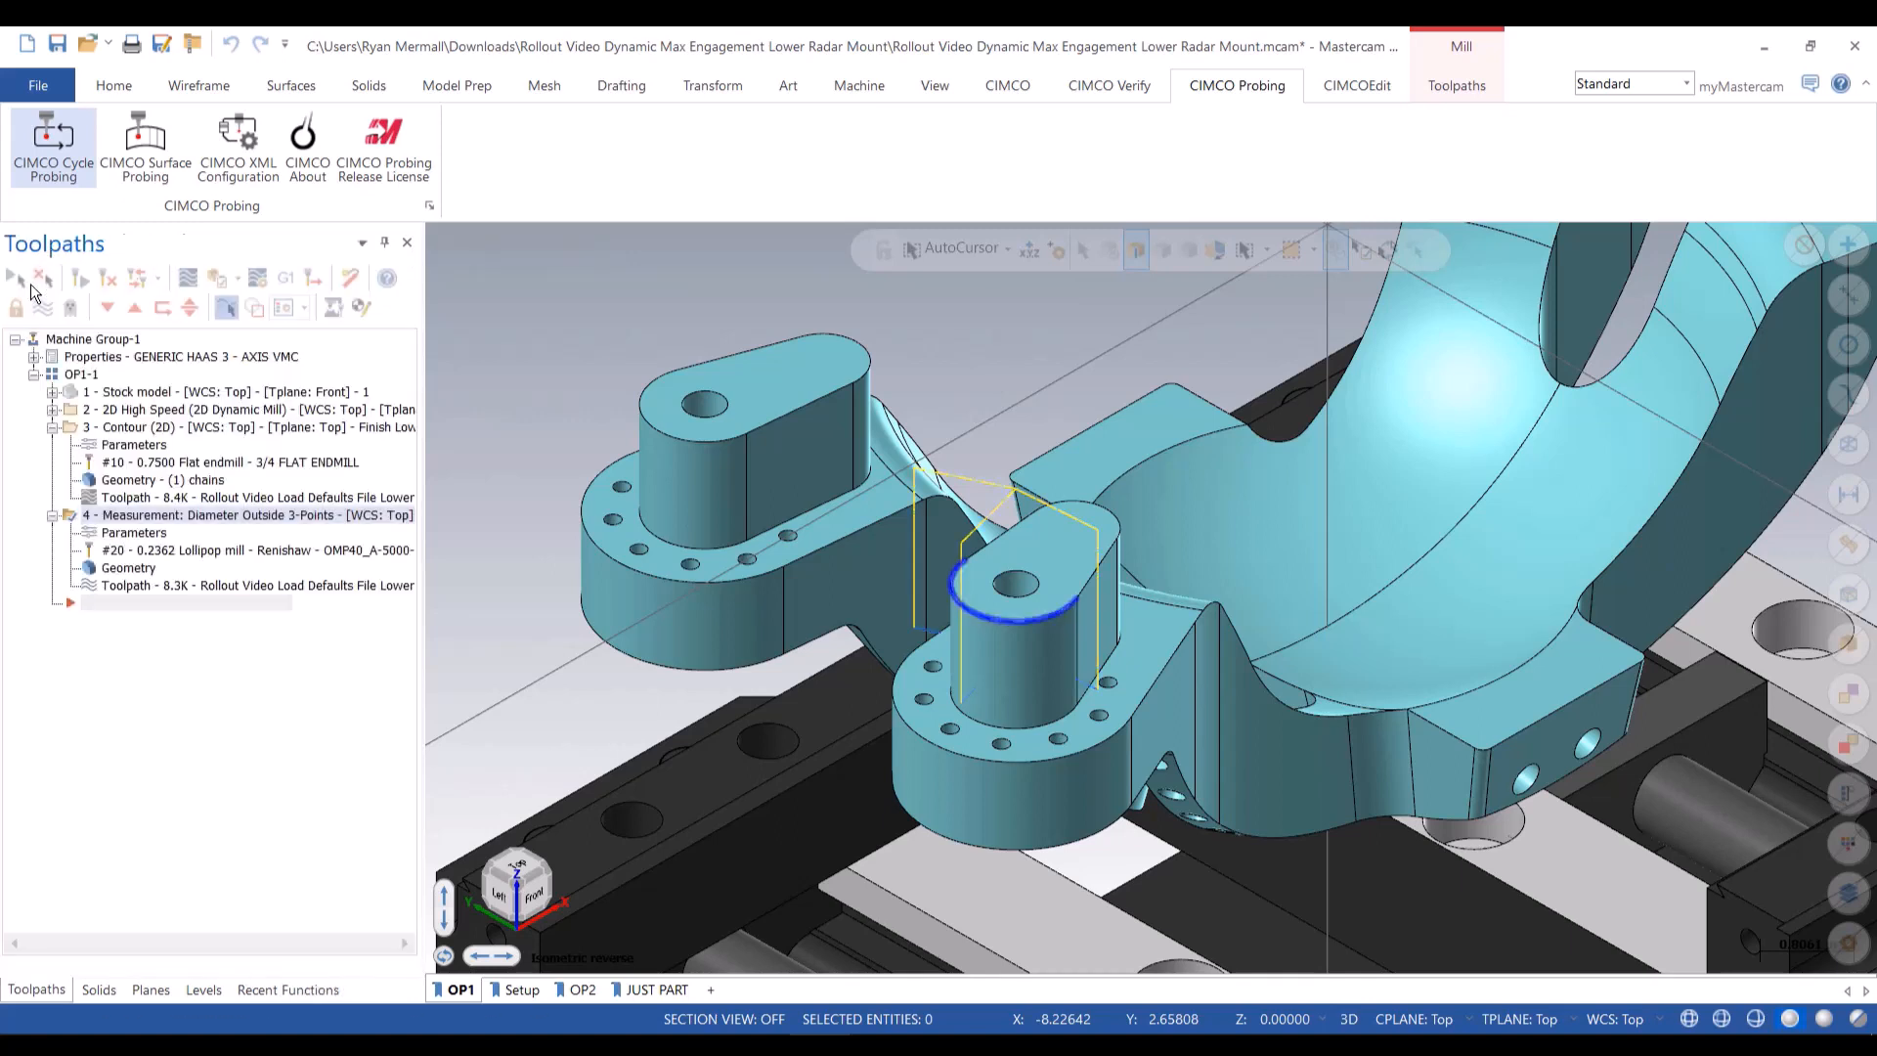
{"action": "left_click", "coordinate": [188, 278]}
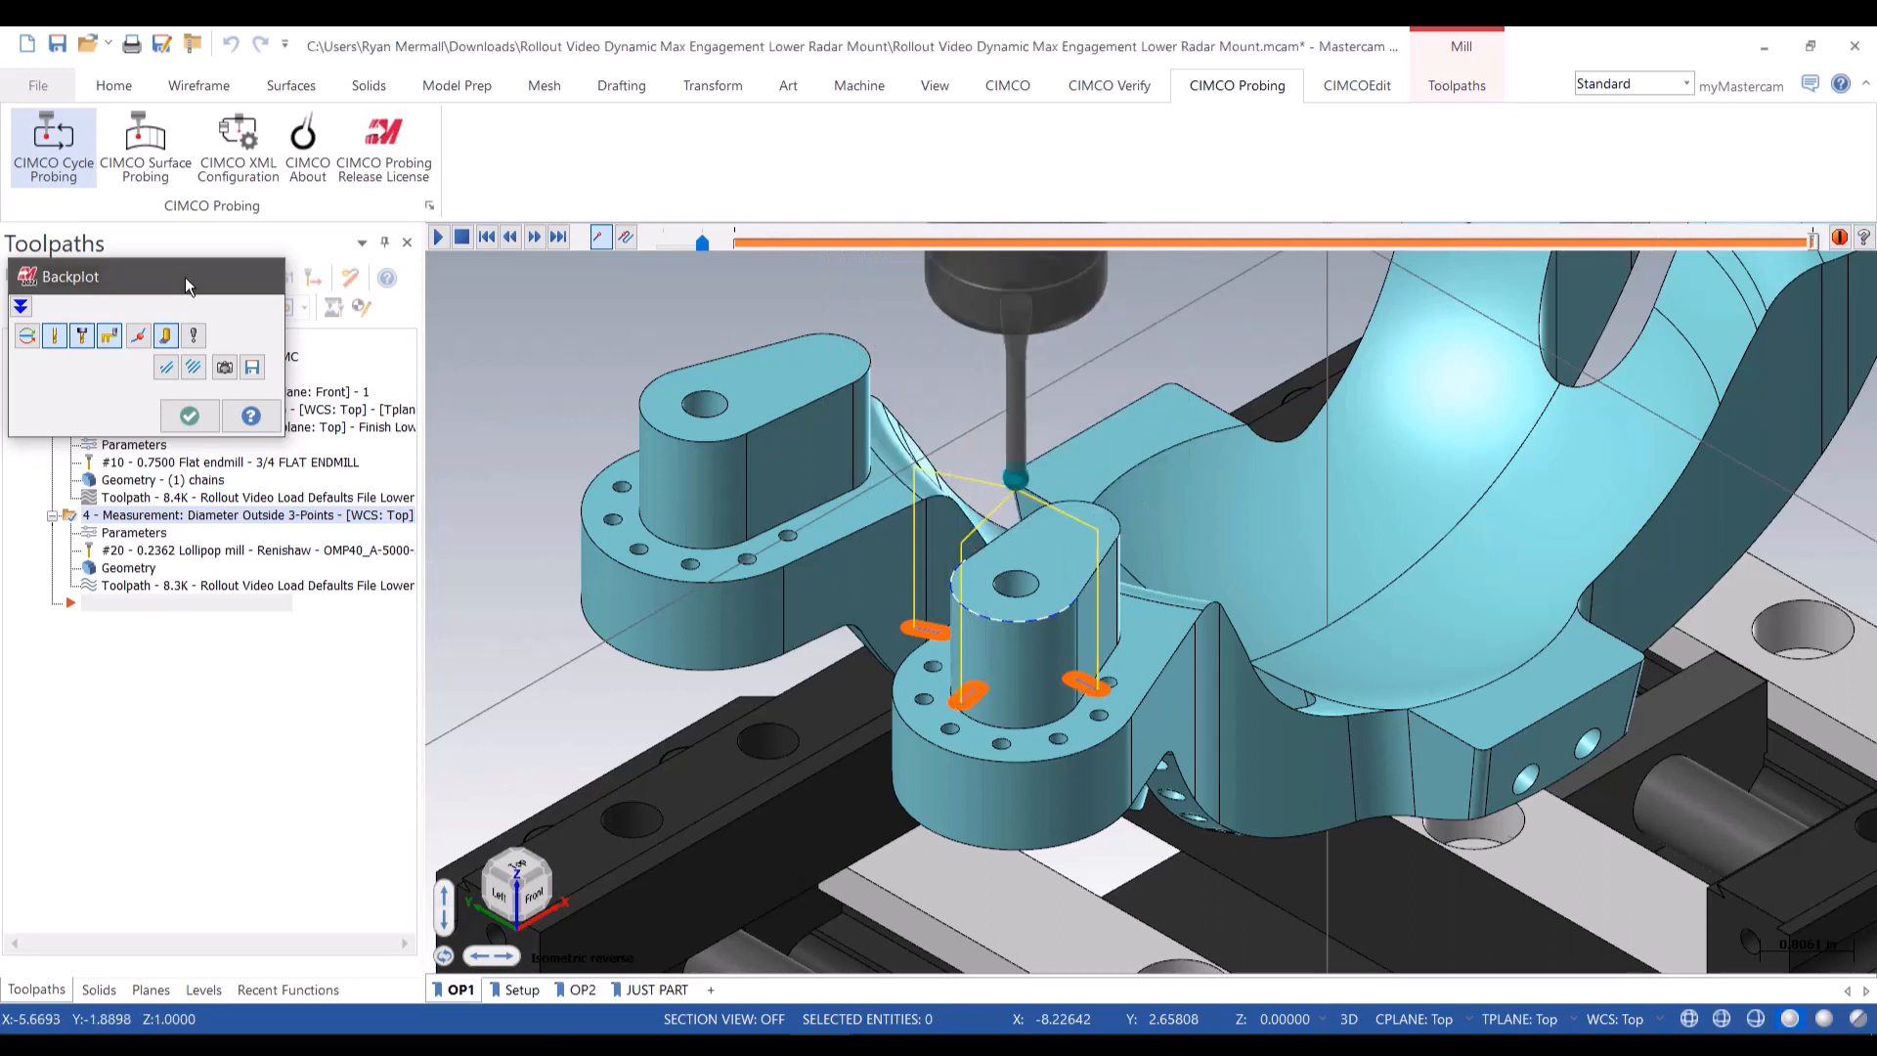
{"action": "key", "text": "Escape"}
Post the finish contour and inspection operations to NC code with G1 post
{"action": "left_click", "coordinate": [188, 427]}
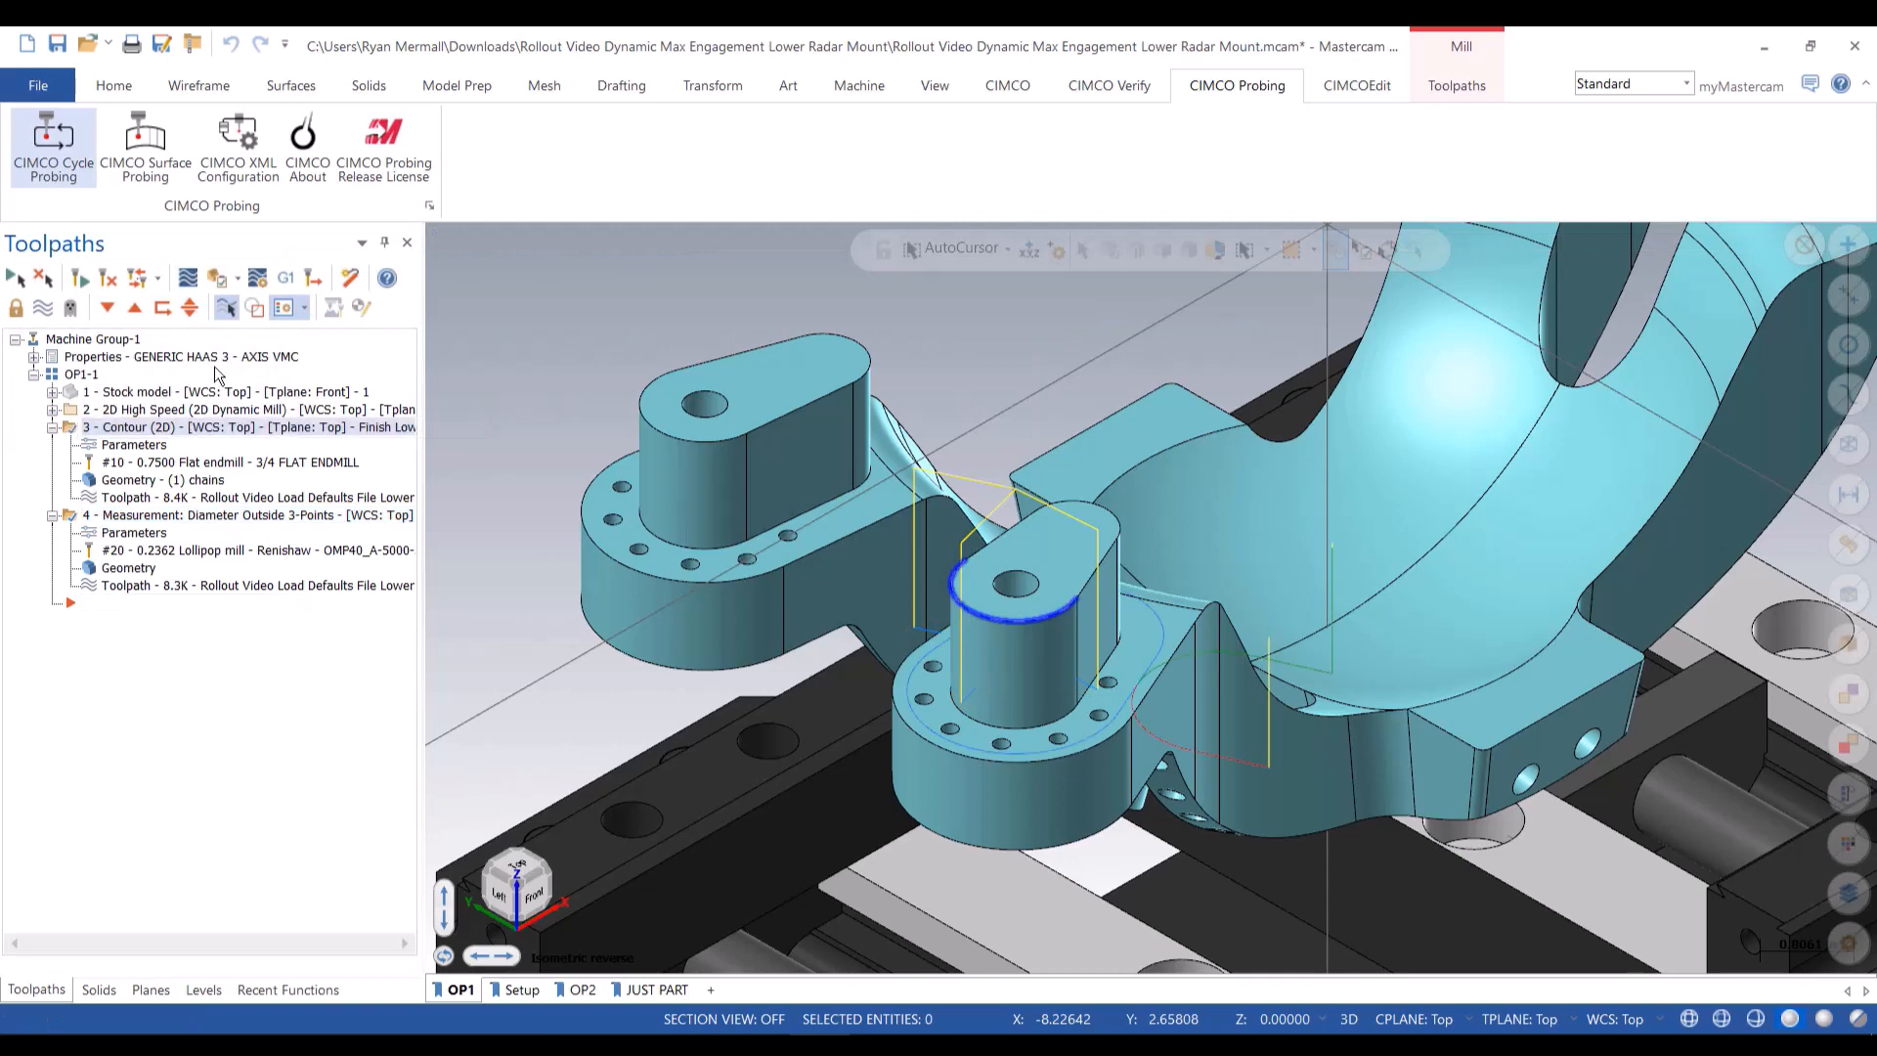
{"action": "left_click", "coordinate": [282, 281]}
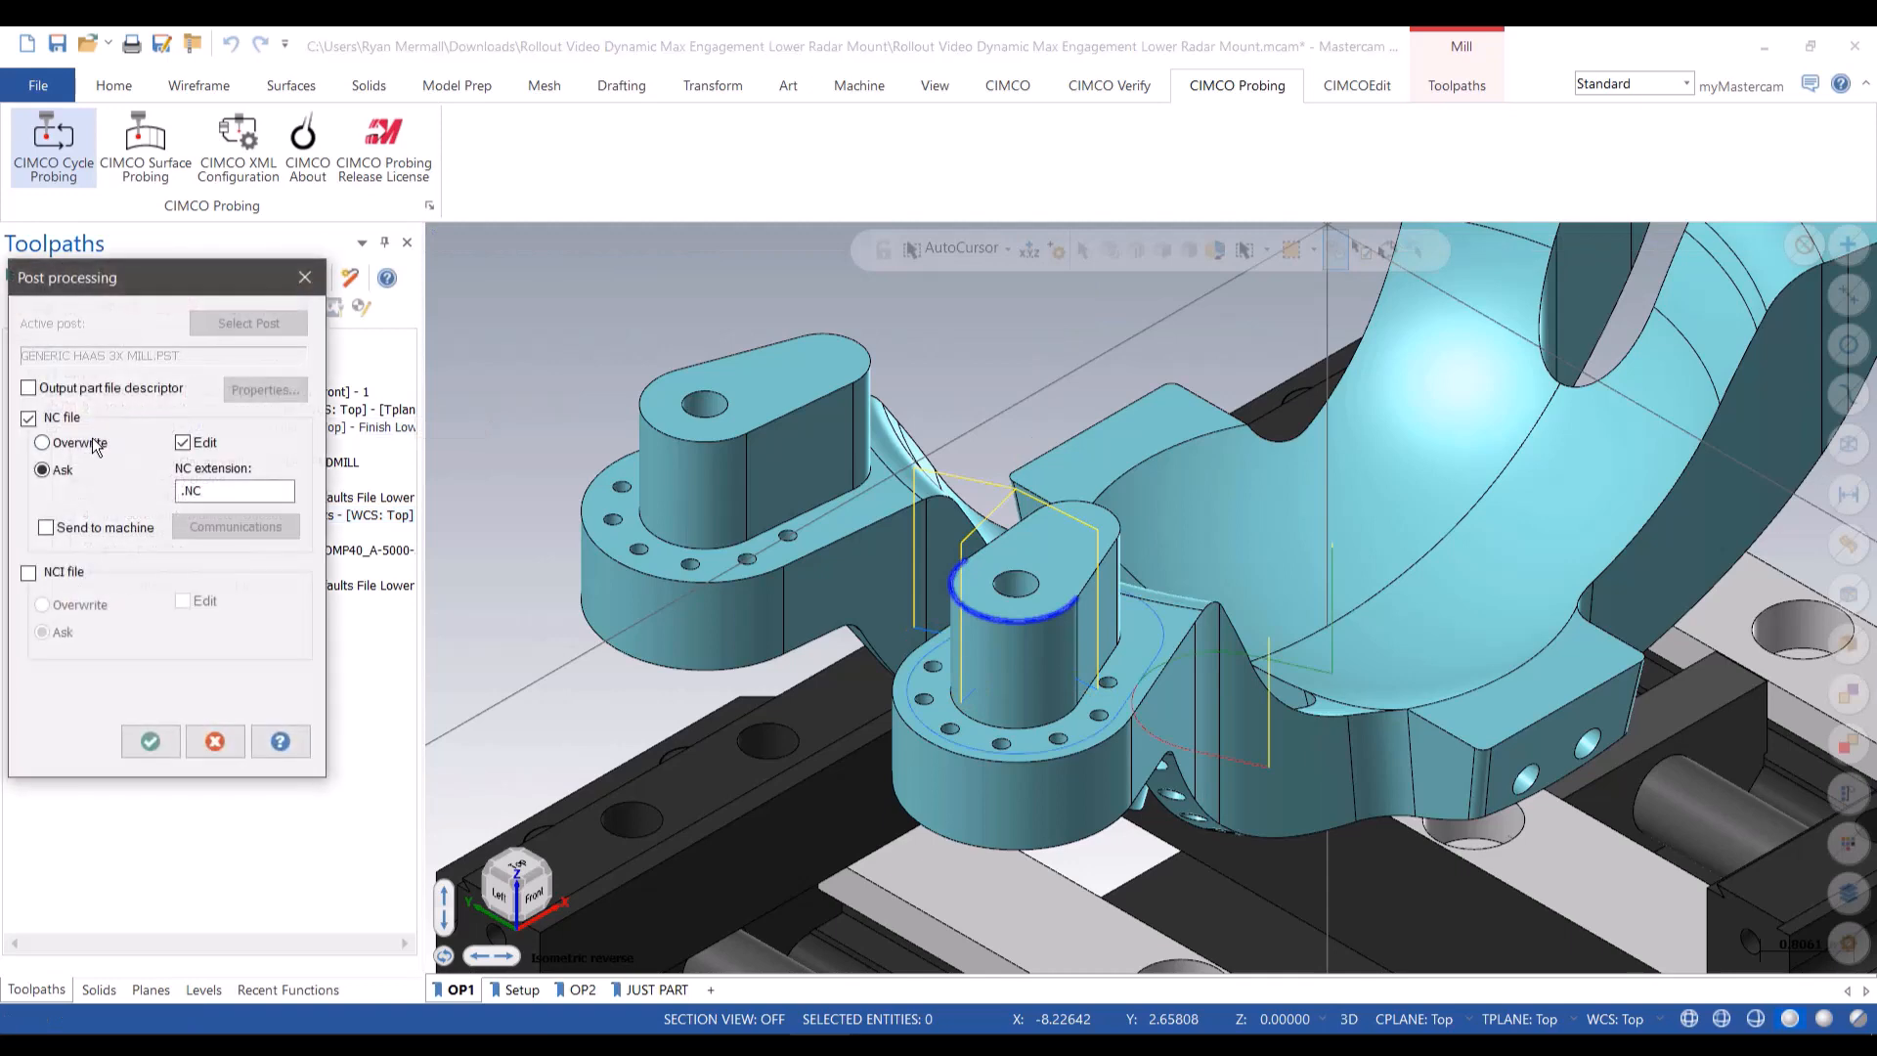
{"action": "left_click", "coordinate": [154, 739]}
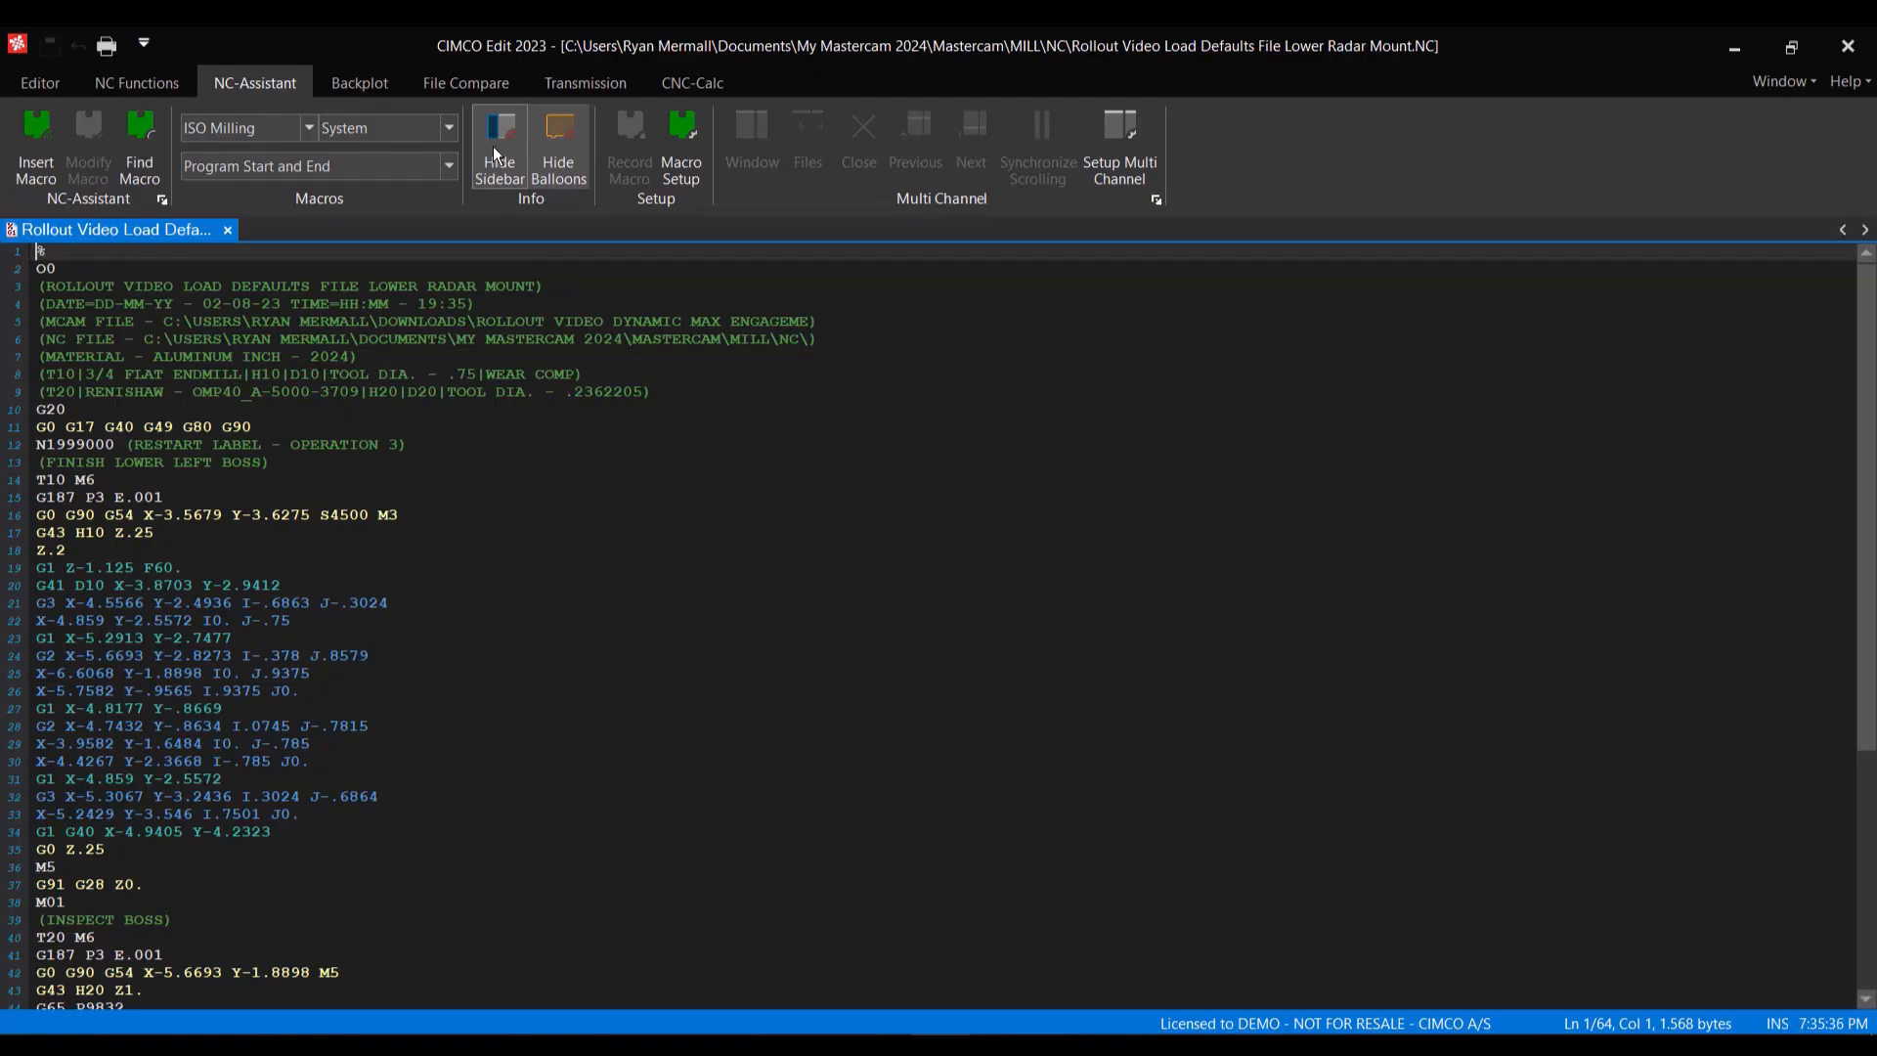
{"action": "left_click", "coordinate": [34, 440]}
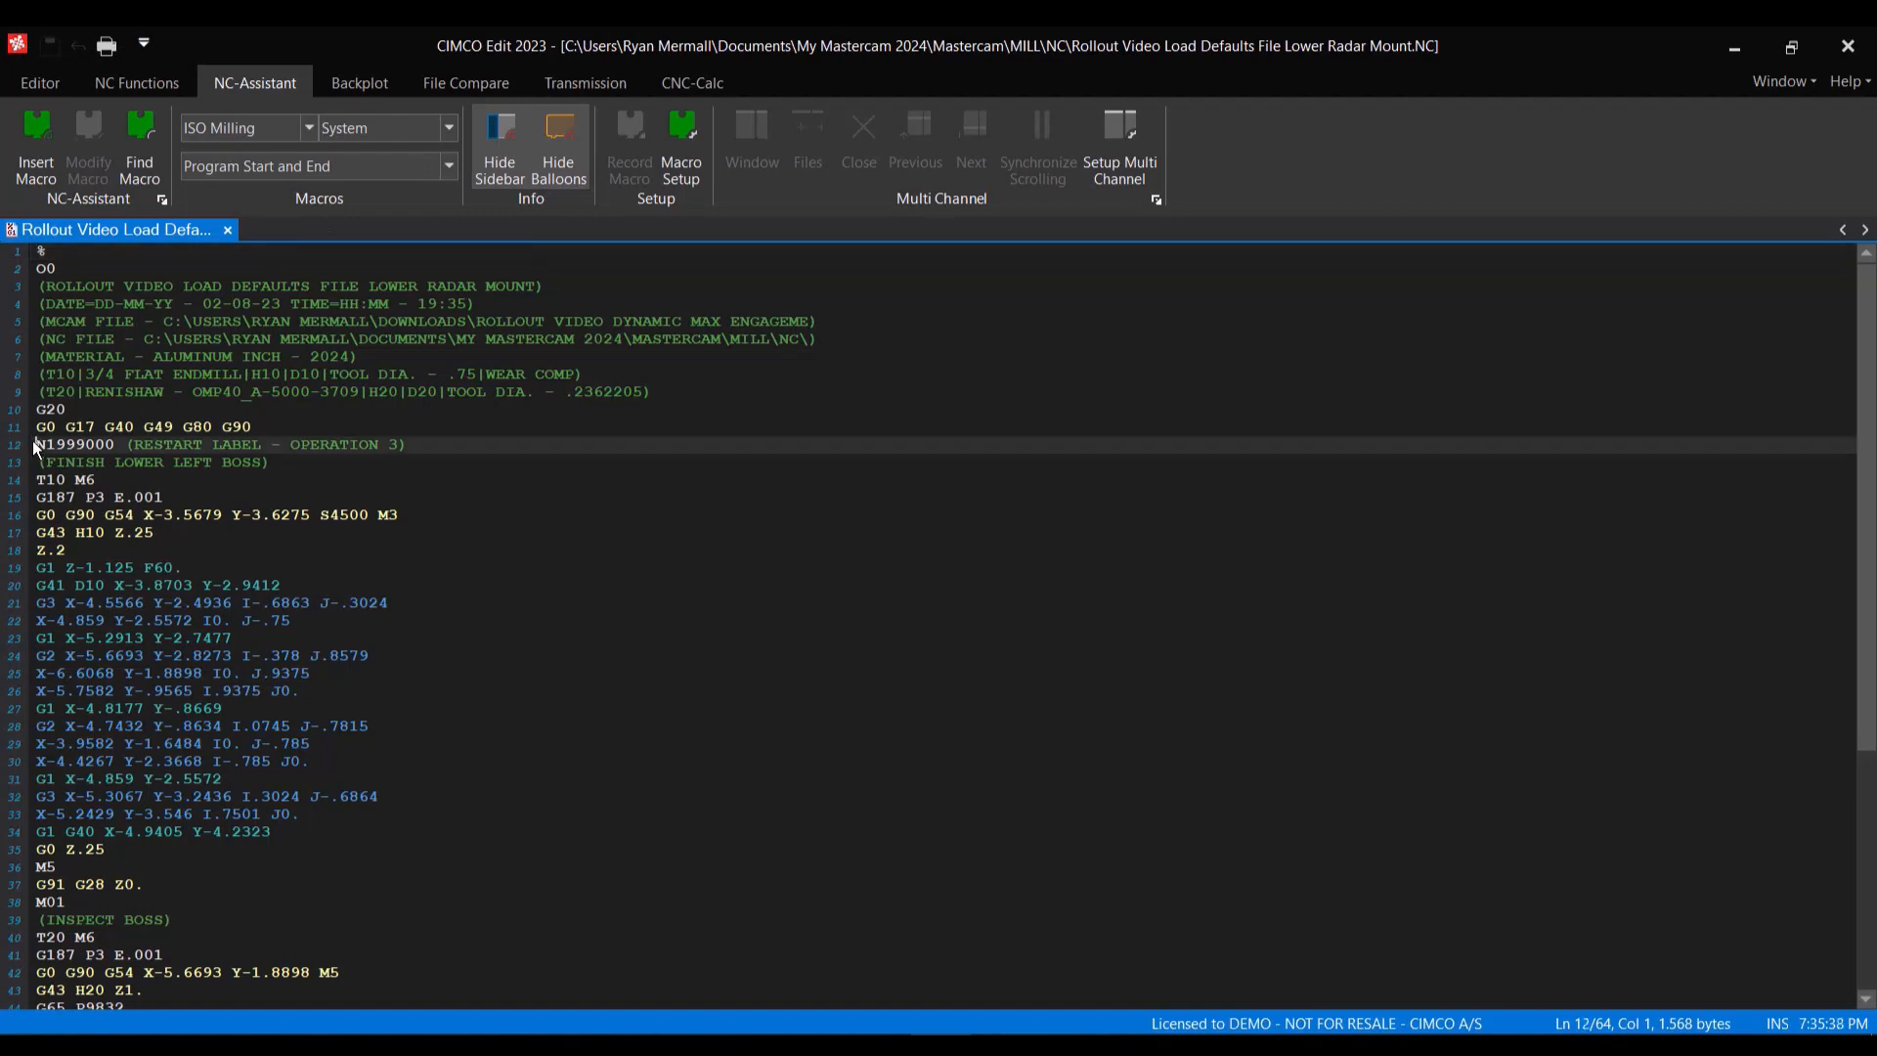
{"action": "scroll", "coordinate": [32, 440], "scroll_direction": "down", "scroll_amount": 6}
{"action": "scroll", "coordinate": [33, 441], "scroll_direction": "down", "scroll_amount": 1}
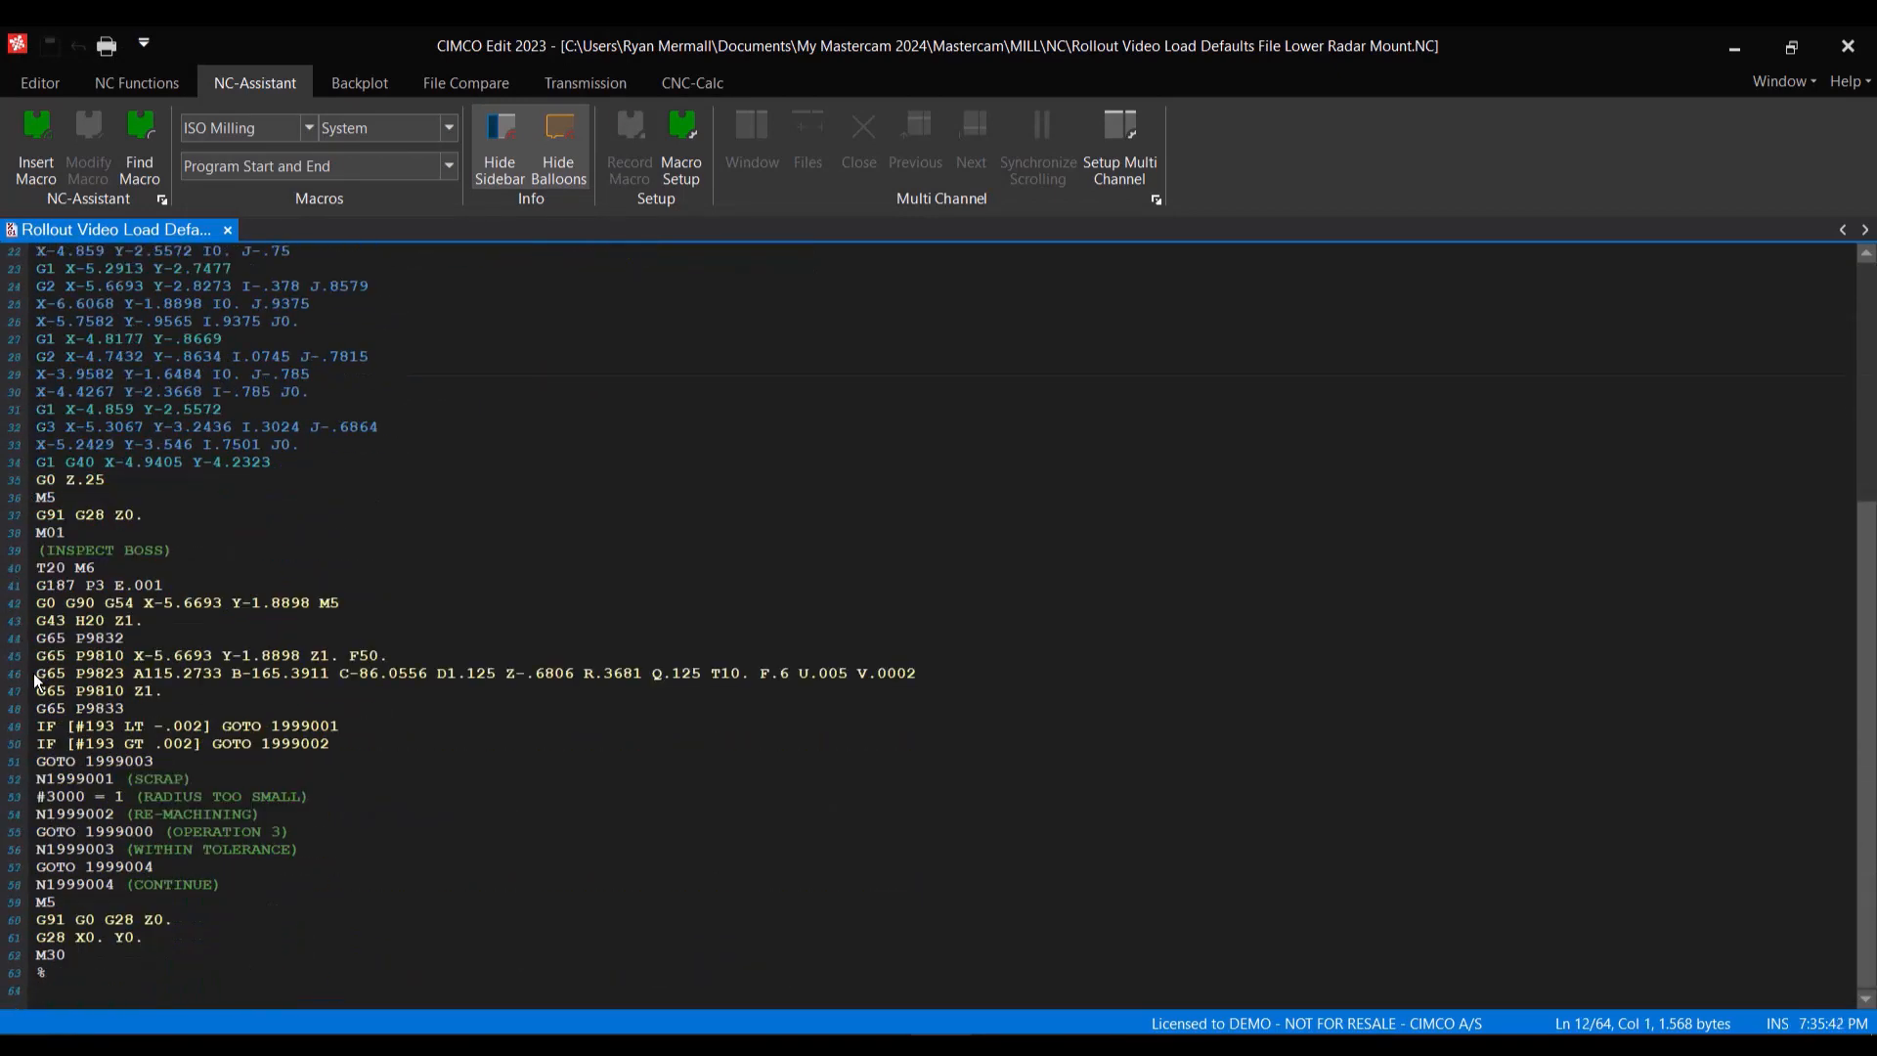
{"action": "left_click_drag", "start_coordinate": [35, 675], "coordinate": [988, 674]}
{"action": "left_click", "coordinate": [988, 672]}
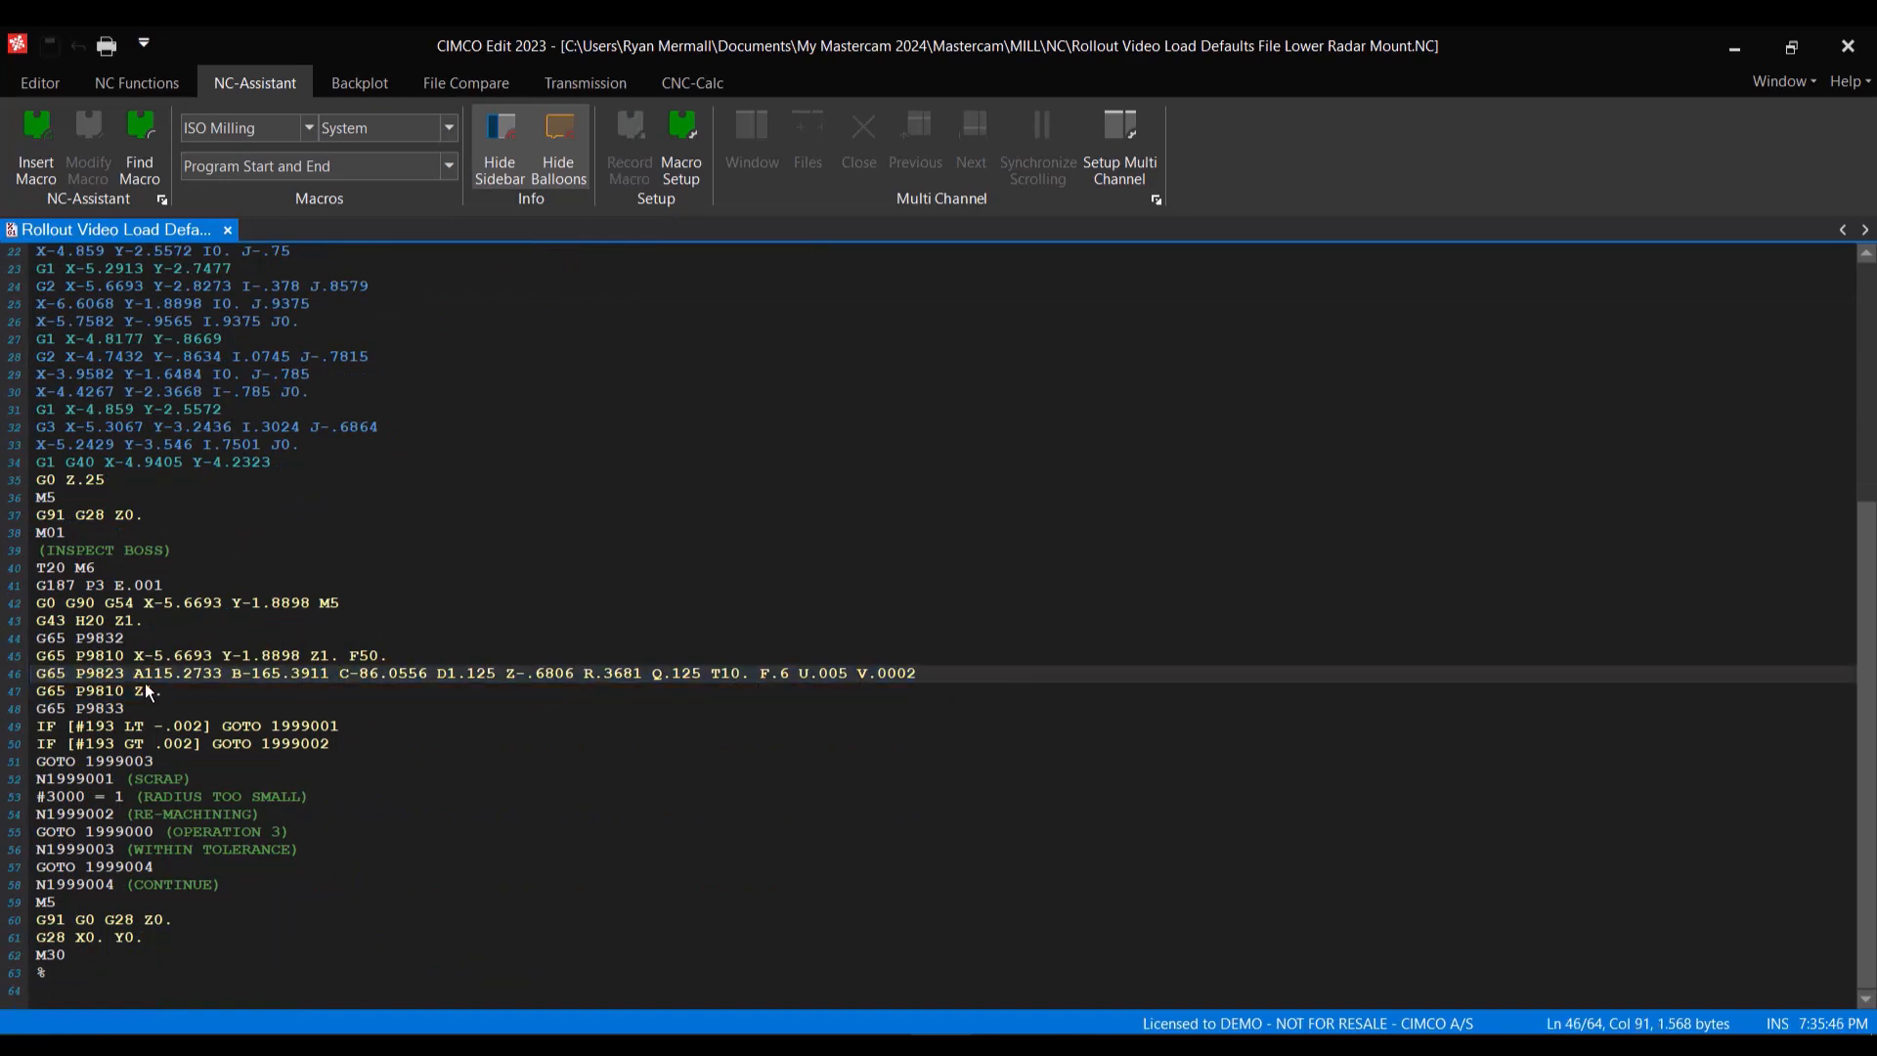
{"action": "left_click_drag", "start_coordinate": [31, 722], "coordinate": [411, 741]}
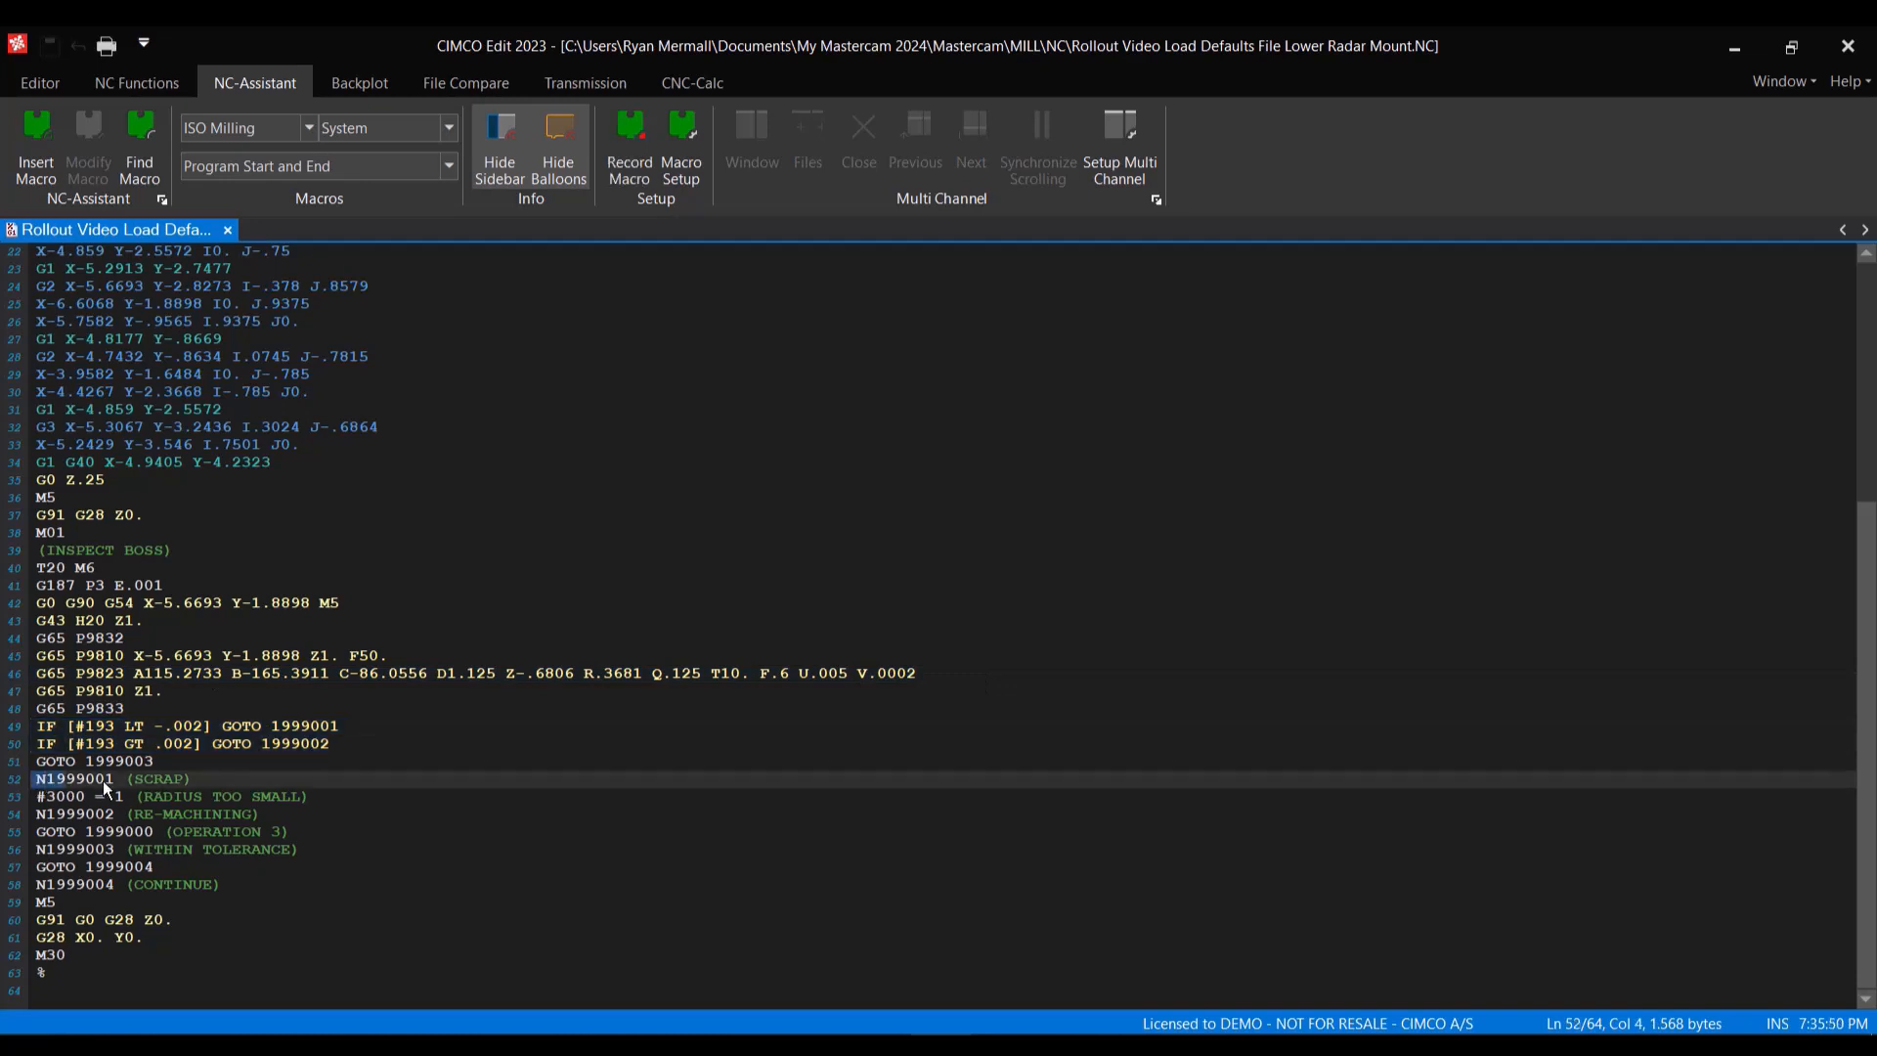
{"action": "left_click_drag", "start_coordinate": [32, 779], "coordinate": [372, 797]}
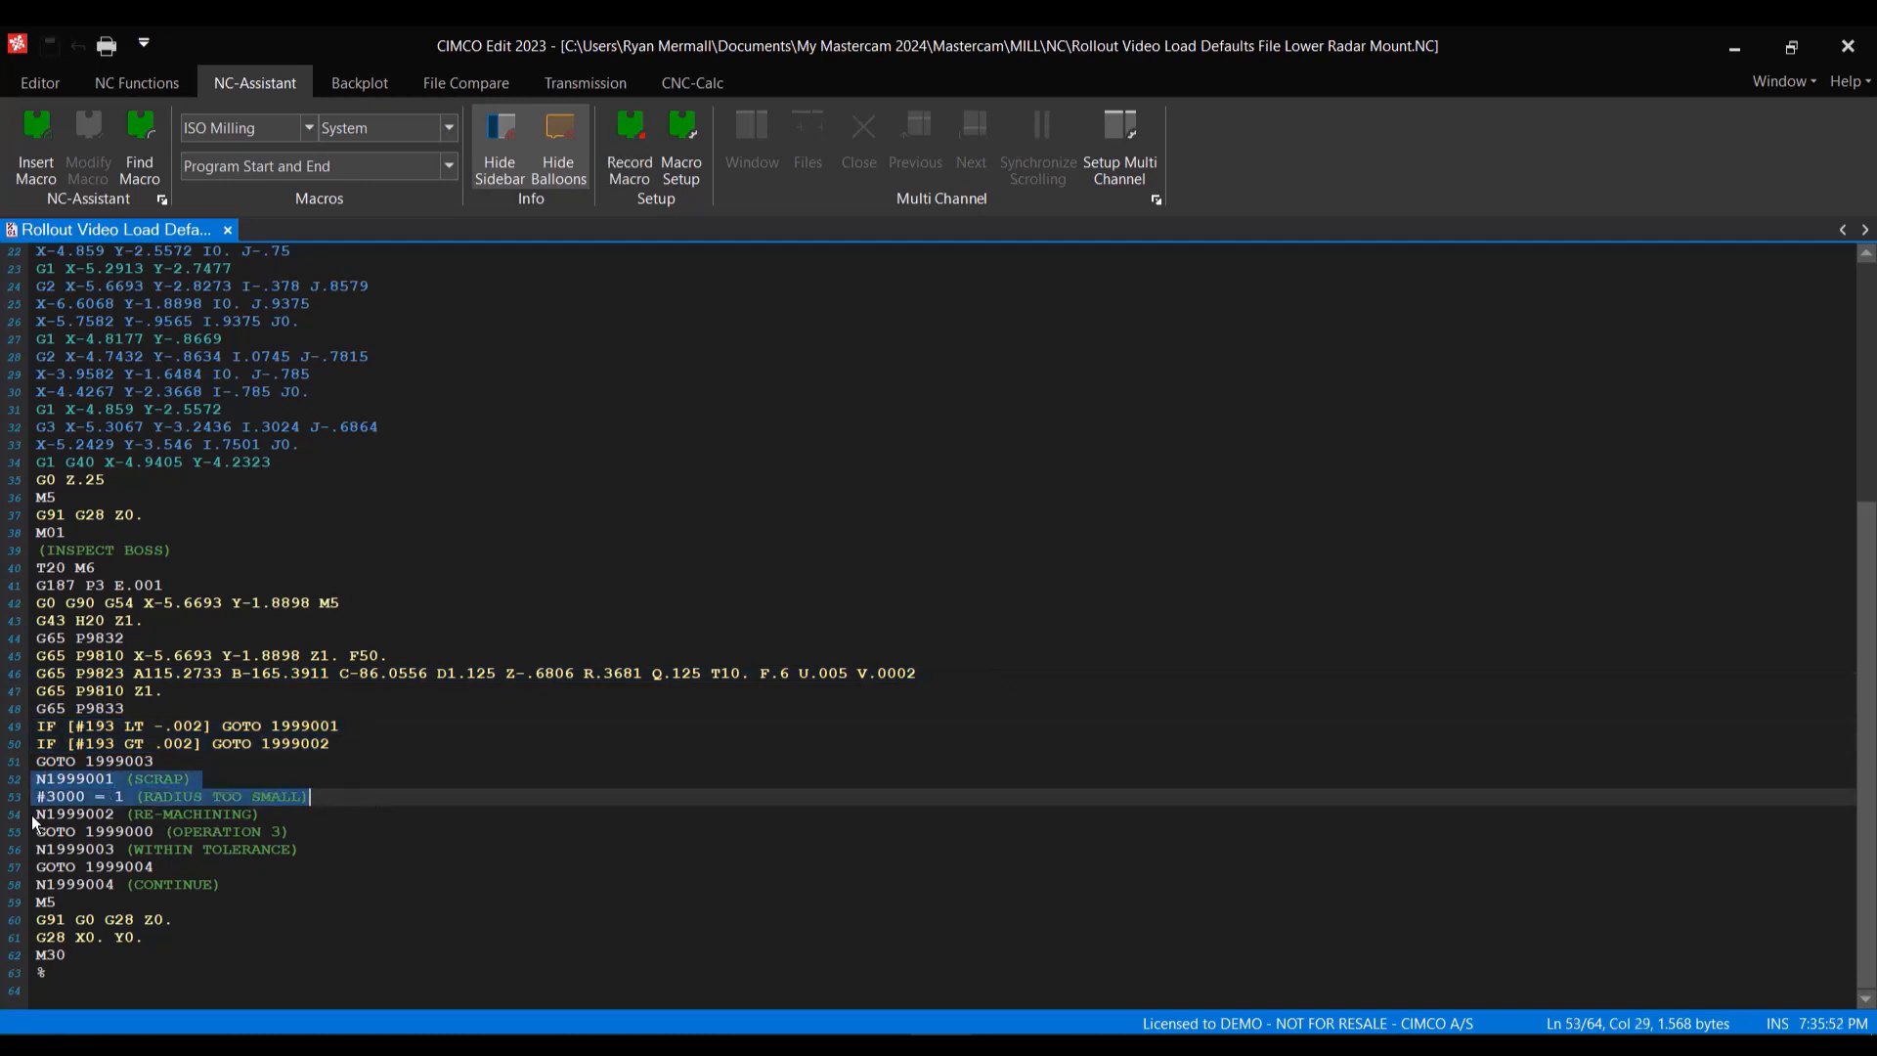
{"action": "left_click_drag", "start_coordinate": [32, 814], "coordinate": [353, 840]}
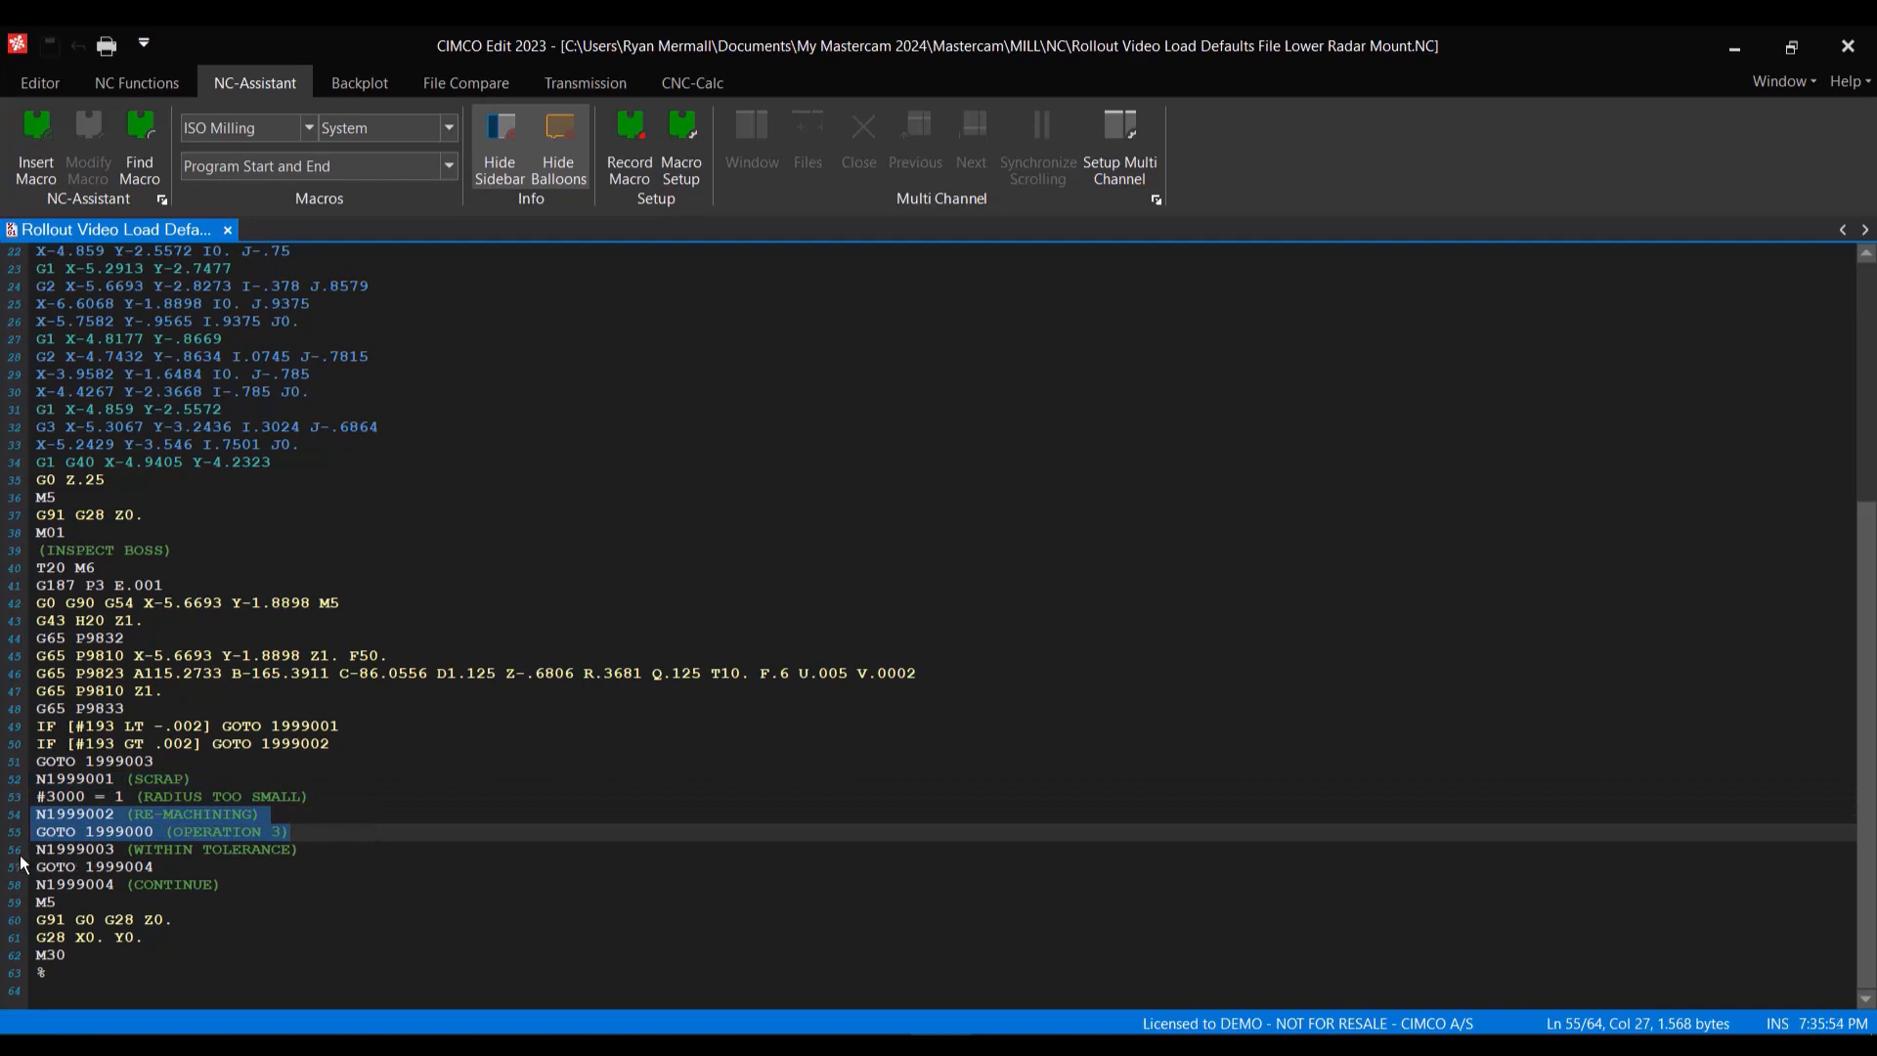
{"action": "left_click_drag", "start_coordinate": [35, 846], "coordinate": [266, 891]}
{"action": "left_click", "coordinate": [276, 899]}
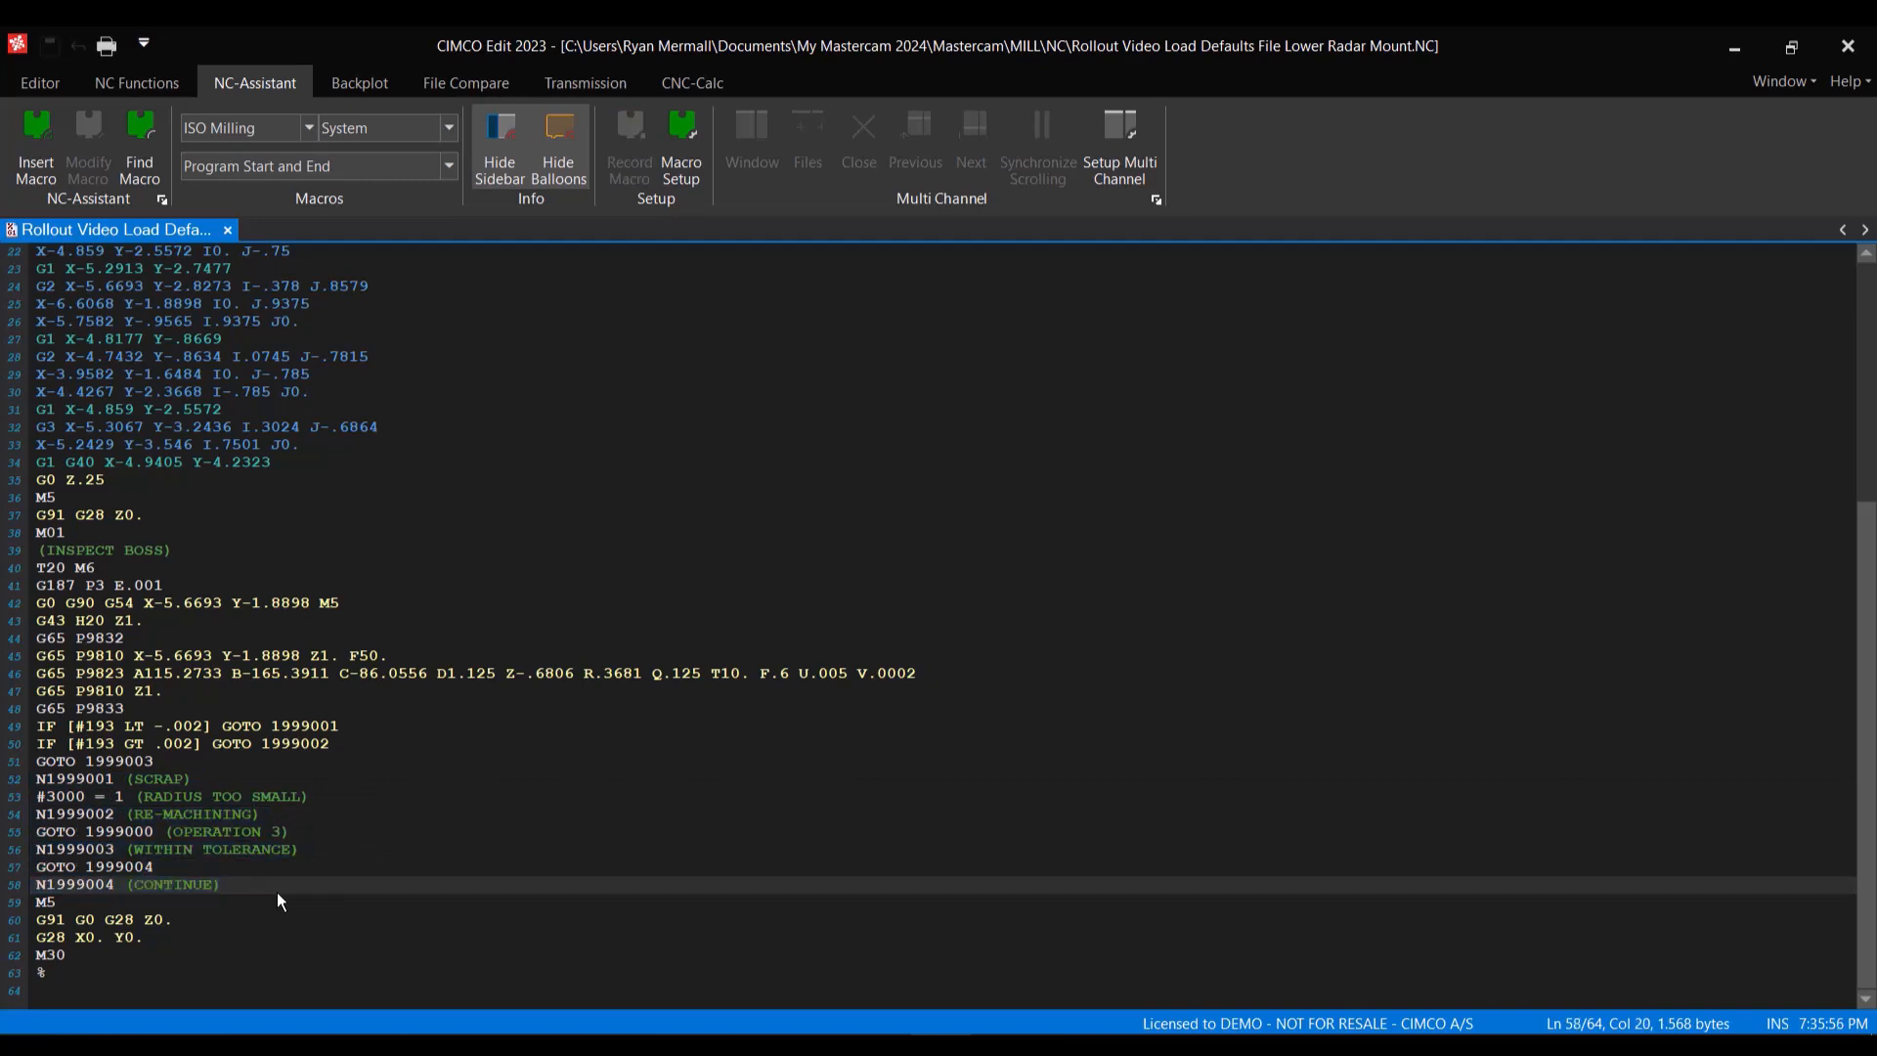